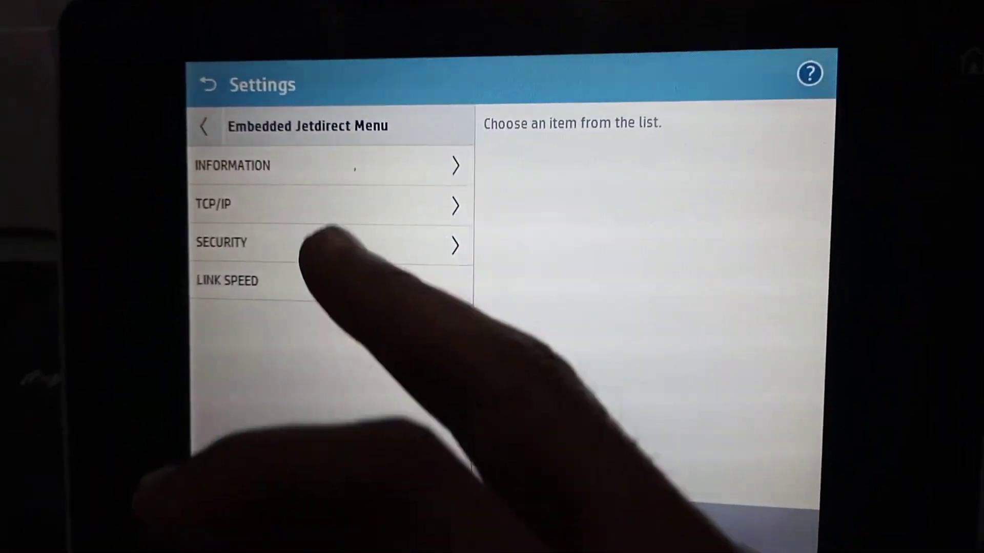
# Check the manual IPv4 values (192.168.0.8, 255.255.255.0, gateway 192.168.0.1) and cancel without changes
pyautogui.click(308, 205)
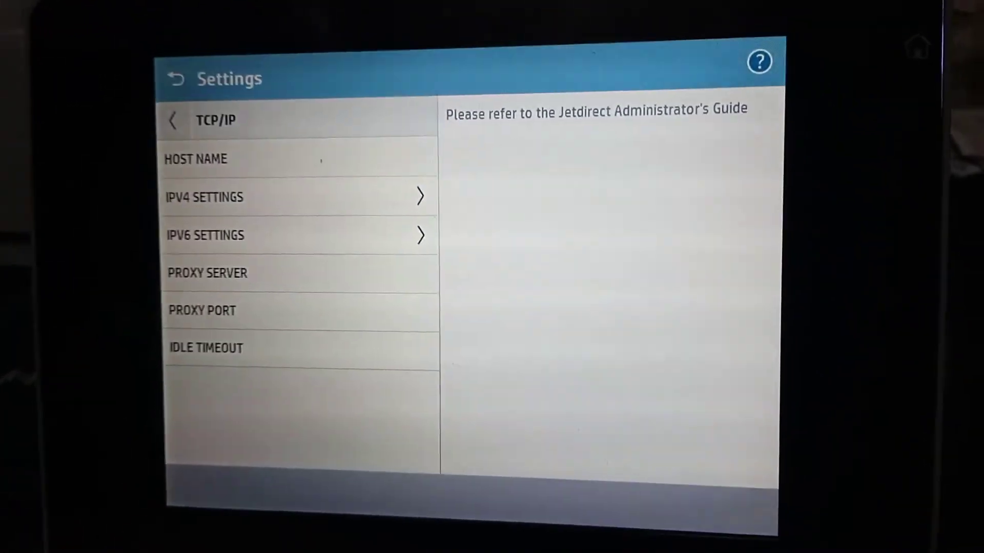
pyautogui.click(256, 204)
pyautogui.click(287, 163)
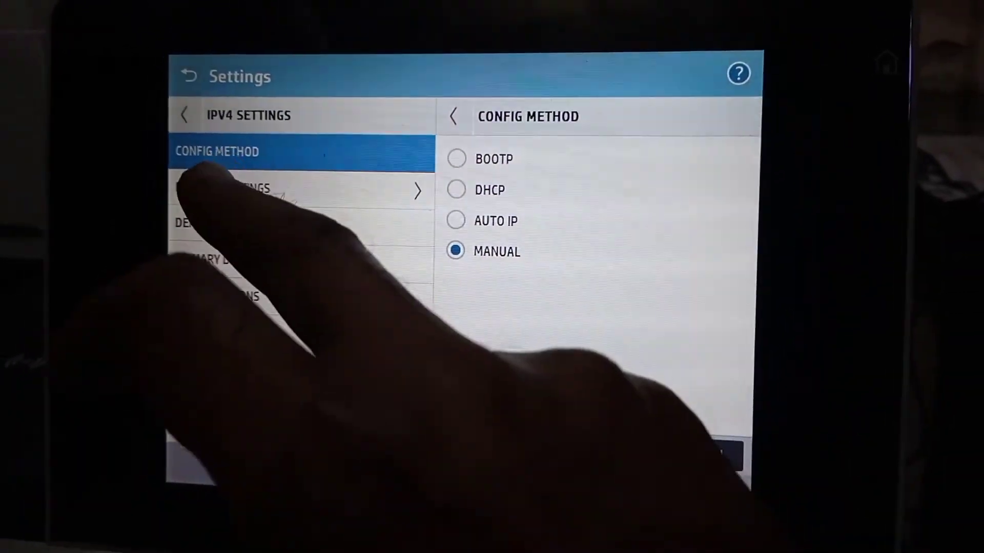
pyautogui.click(230, 189)
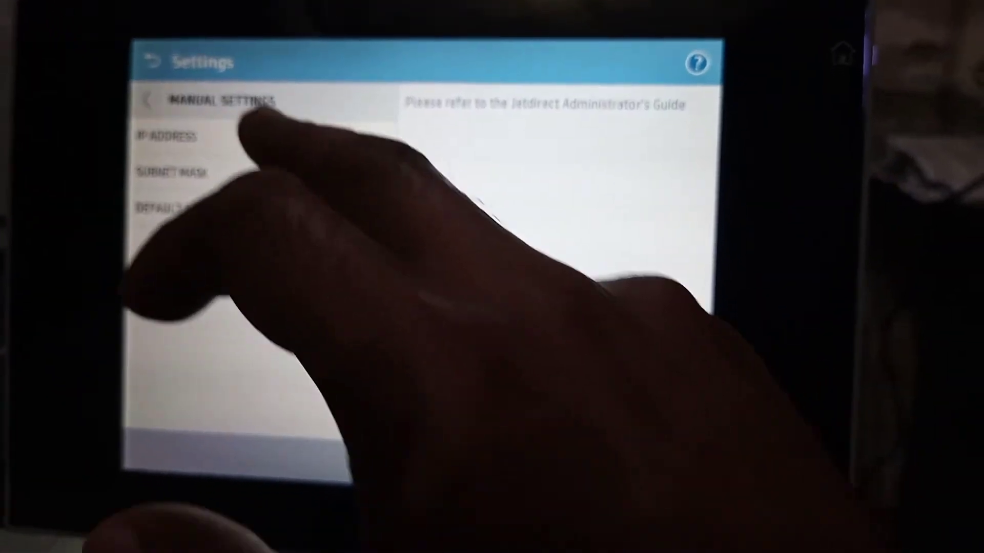
pyautogui.click(205, 144)
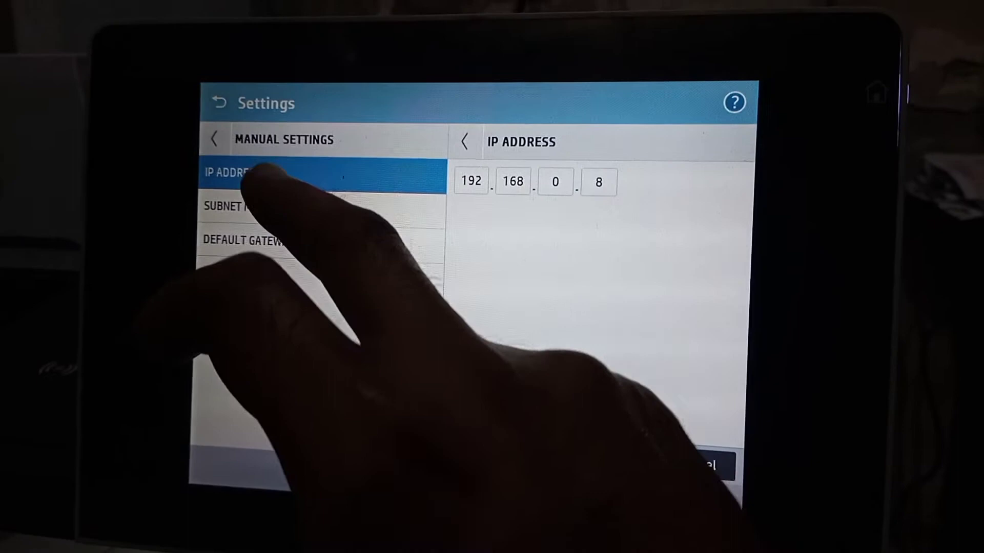
pyautogui.click(235, 206)
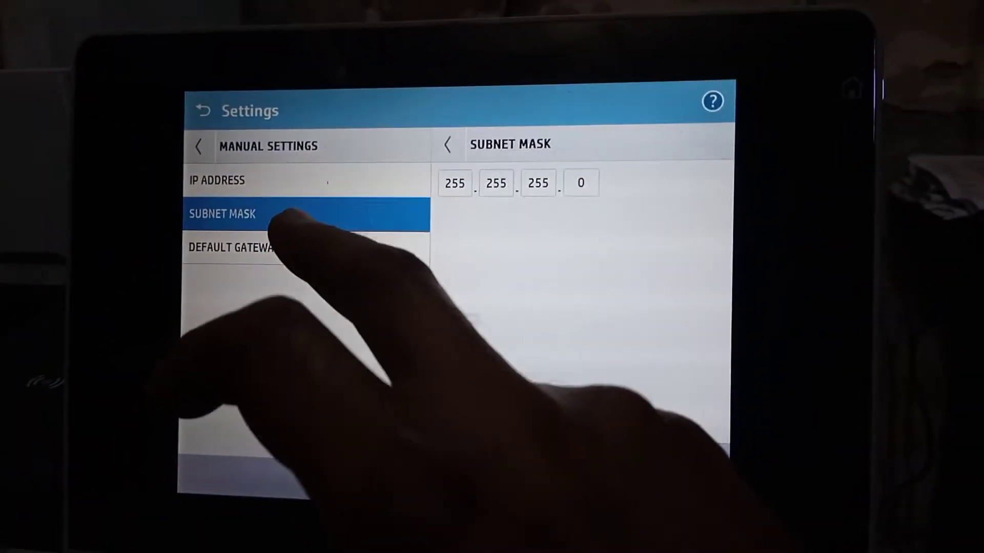
pyautogui.click(287, 236)
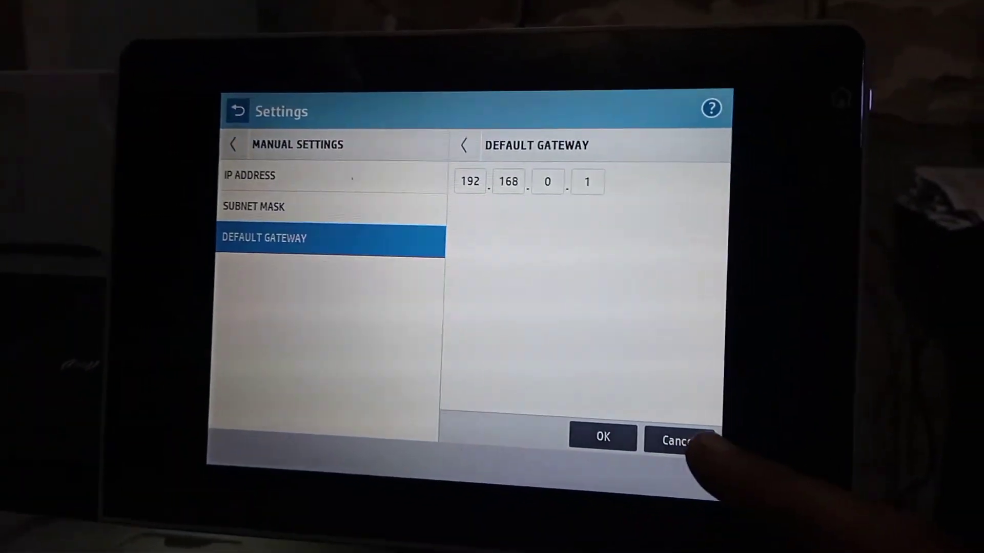
pyautogui.click(712, 455)
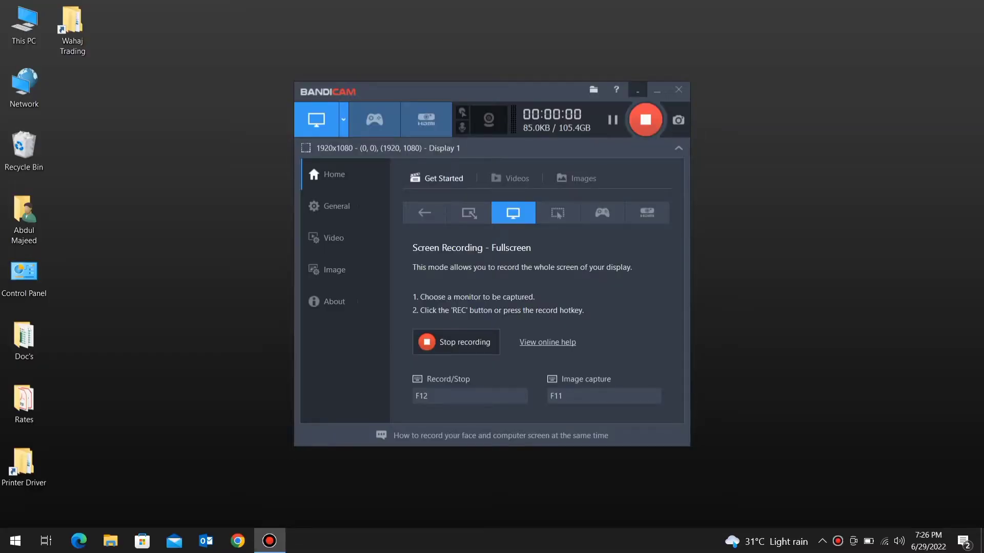
# Minimize the Bandicam recorder window to reveal the Google page in Chrome
pyautogui.click(657, 89)
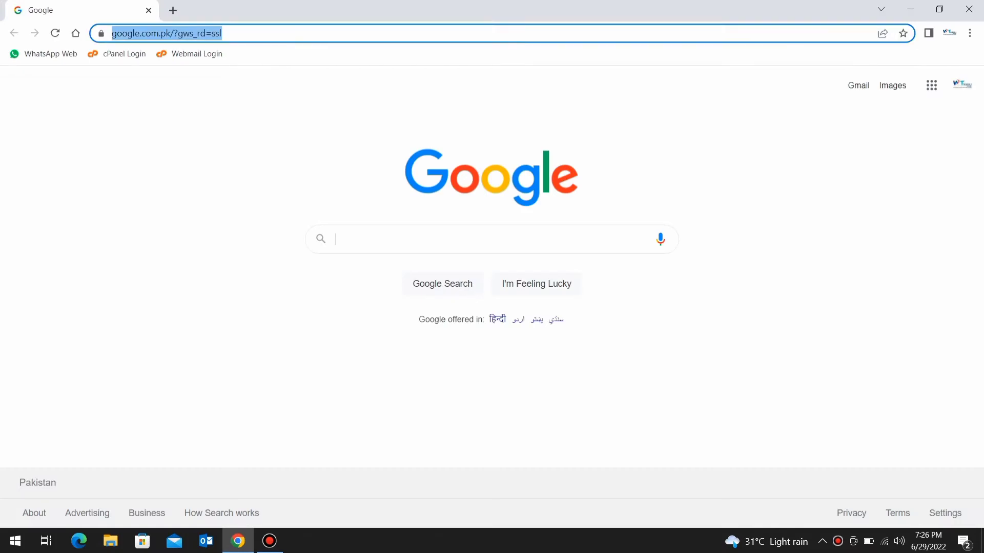
# Browse to 192.168.0.8 and proceed past the unsafe-certificate warning to the printer's Device Status page
pyautogui.write('192.168.0.7')
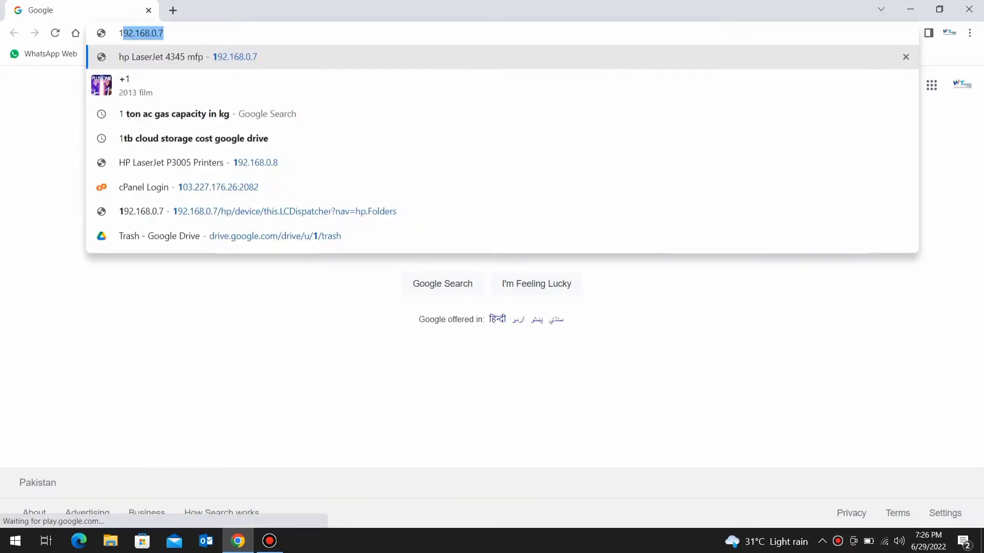
pyautogui.press('Right')
pyautogui.press('BackSpace')
pyautogui.write('8')
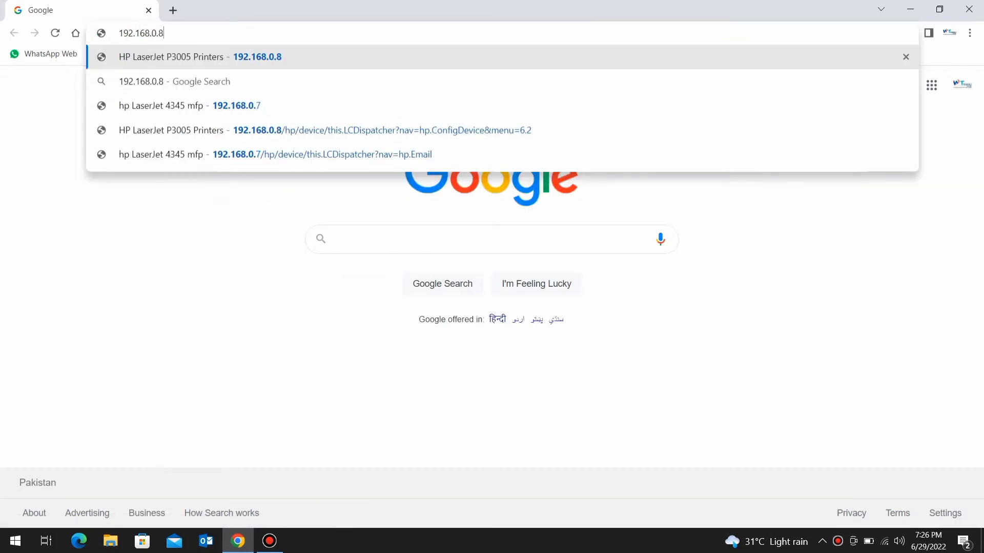
pyautogui.press('Return')
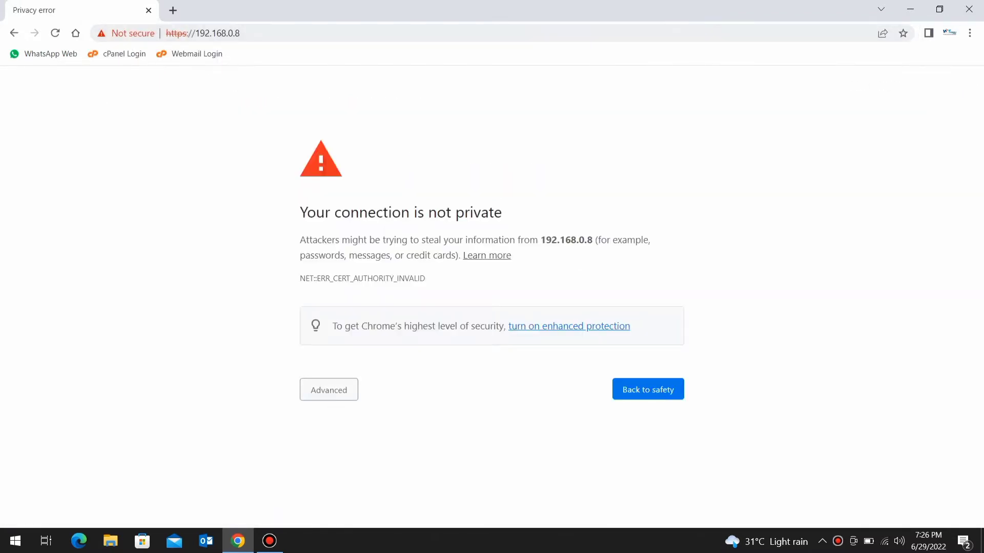
pyautogui.click(328, 390)
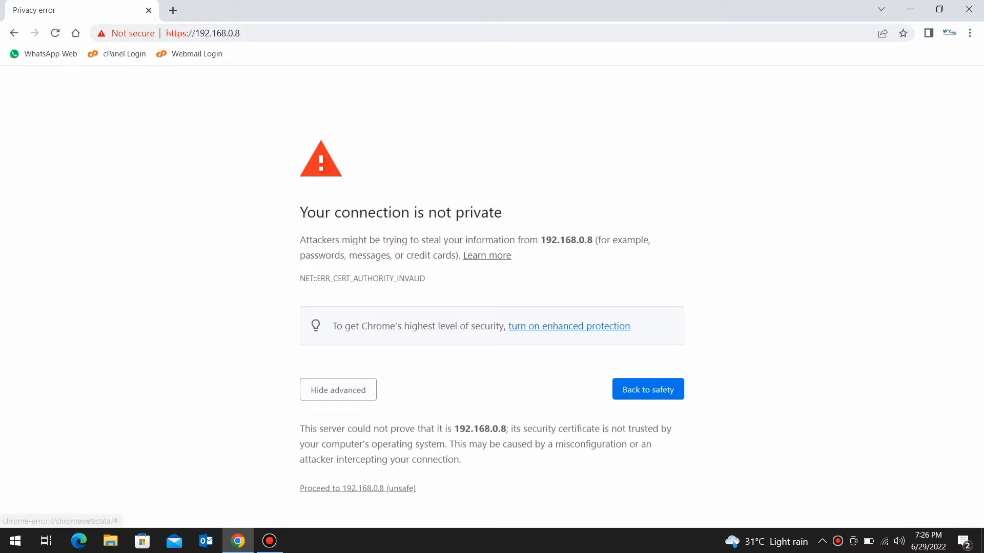
pyautogui.click(358, 488)
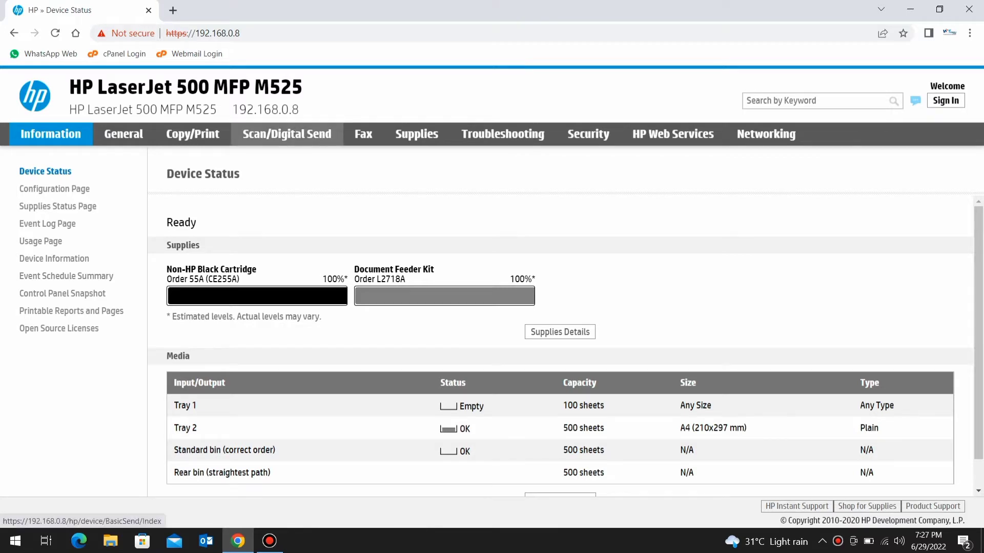
# Go to Scan/Digital Send > Scan to Network Folder > Quick Sets to begin a new Quick Set
pyautogui.click(287, 133)
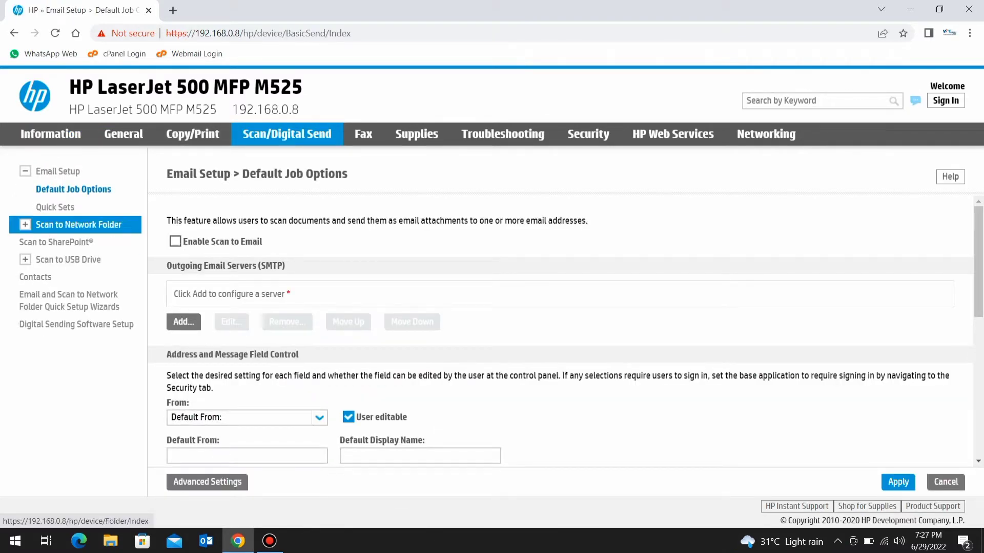
pyautogui.click(79, 225)
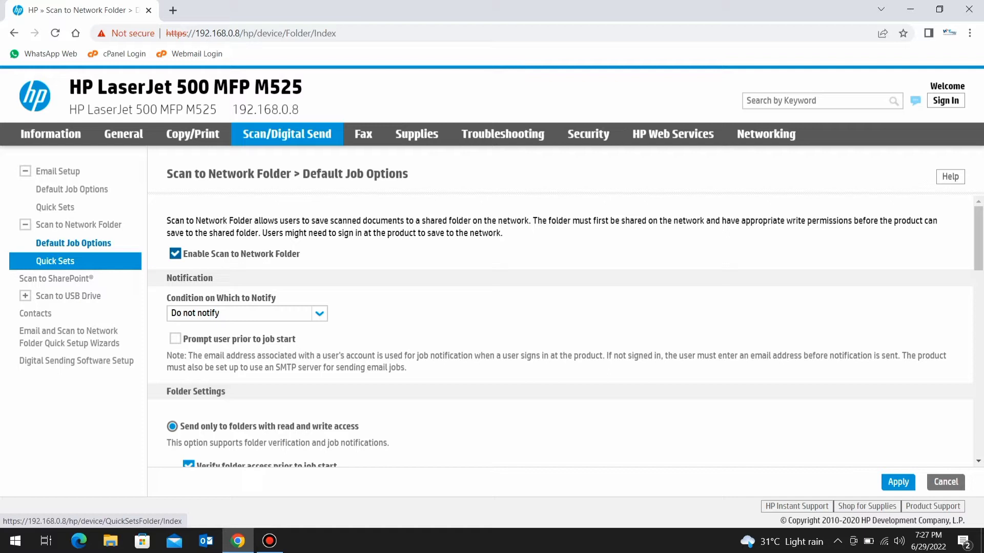
pyautogui.click(55, 261)
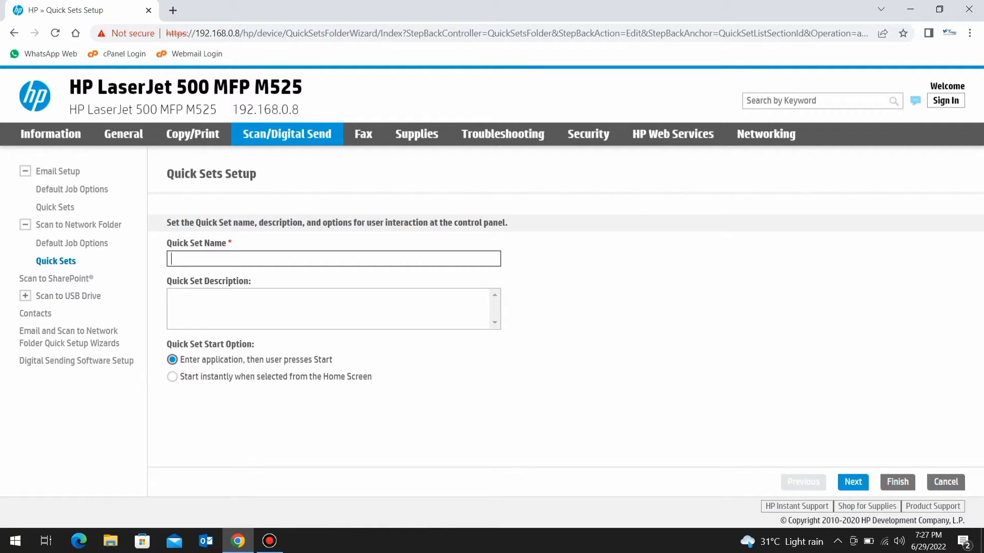
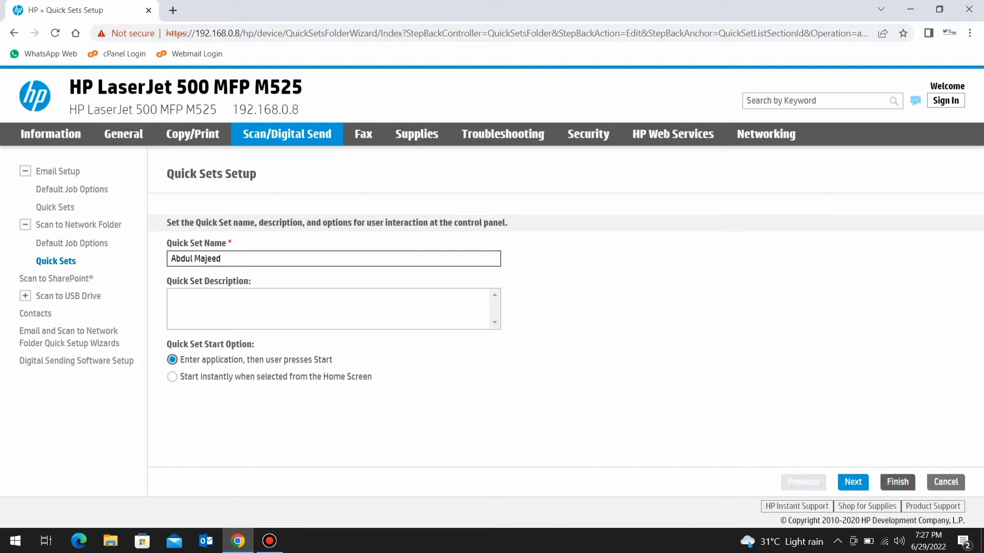
# Name the Quick Set after the user, start adding a network folder path, and launch File Explorer
pyautogui.press('Return')
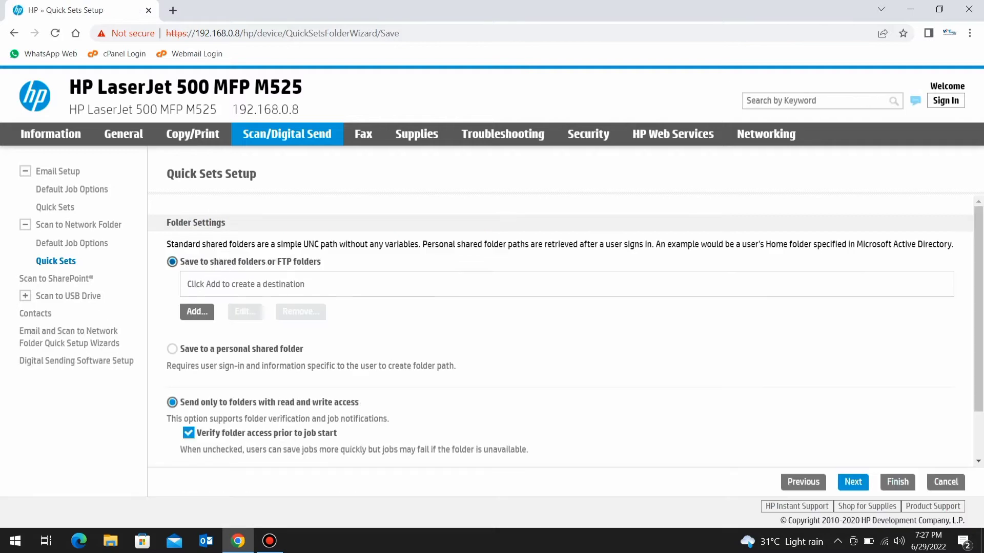
pyautogui.click(196, 312)
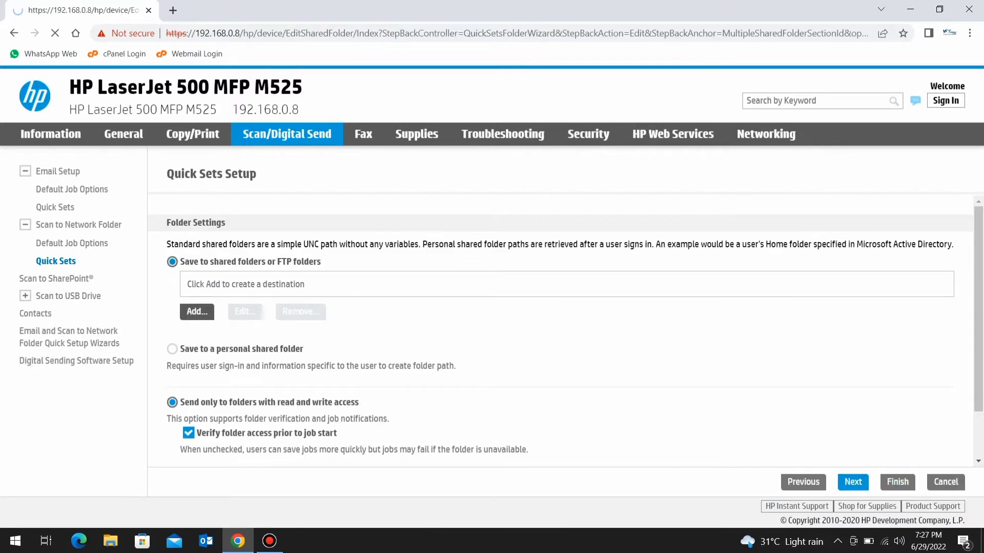
pyautogui.click(260, 276)
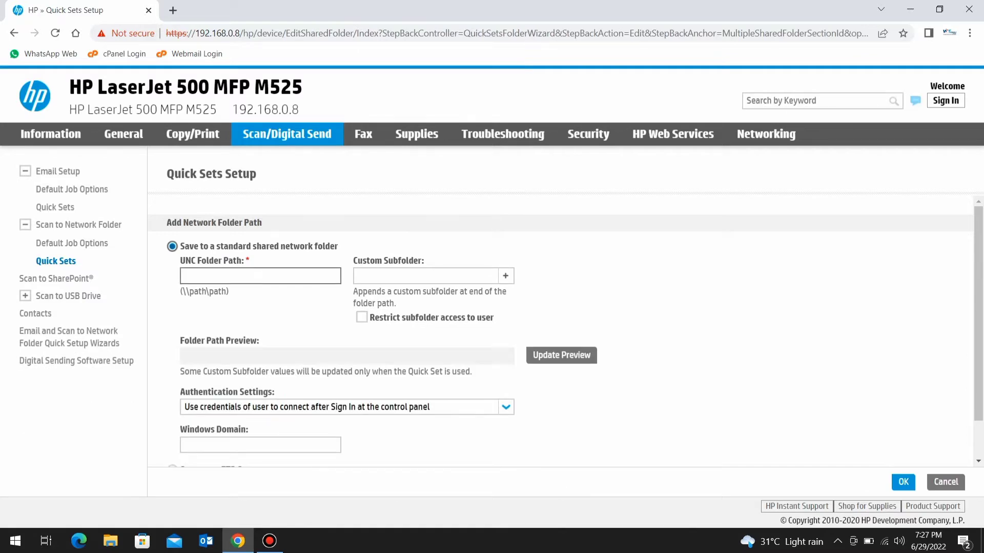
pyautogui.press('super+e')
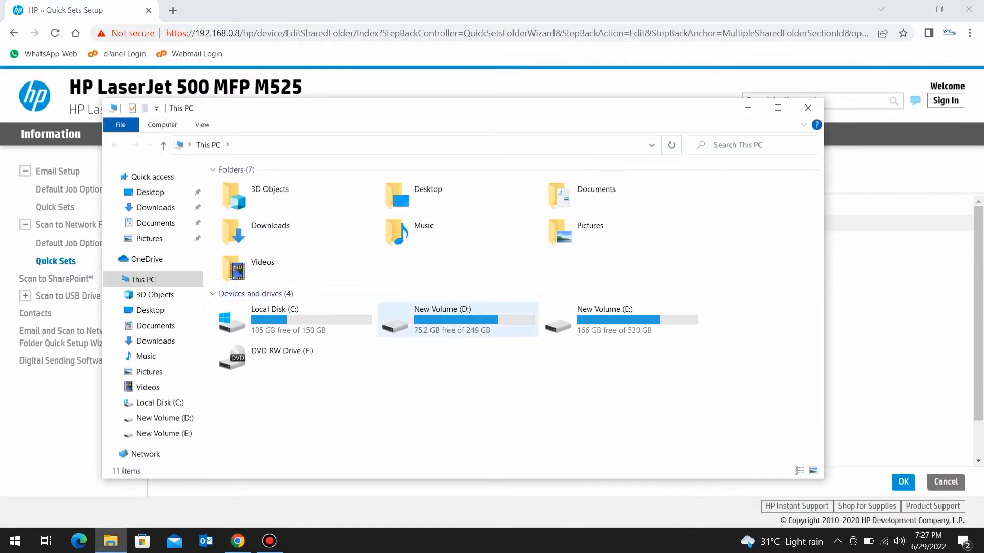
# Share the D: drive's Share folder with Everyone through its Properties Sharing tab
pyautogui.doubleClick(451, 319)
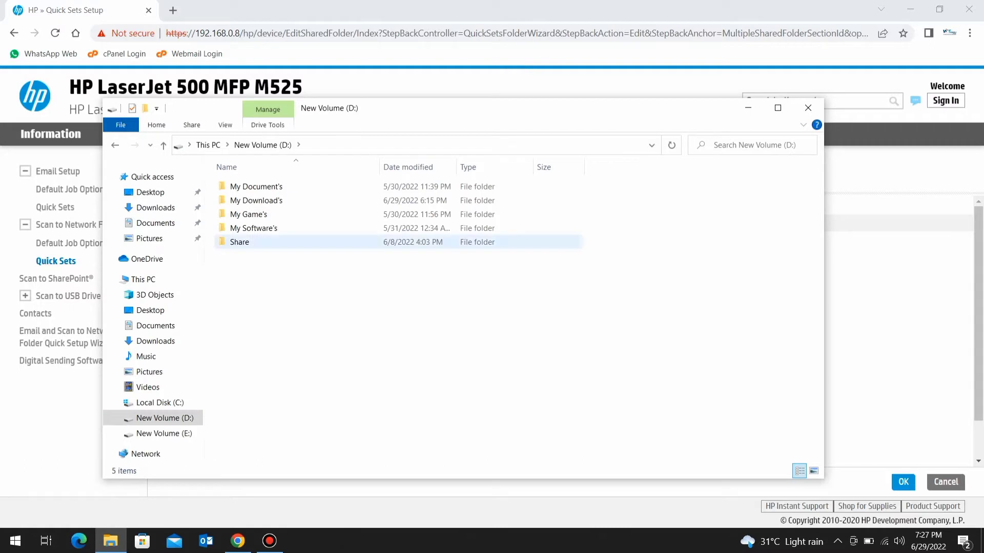
pyautogui.rightClick(242, 241)
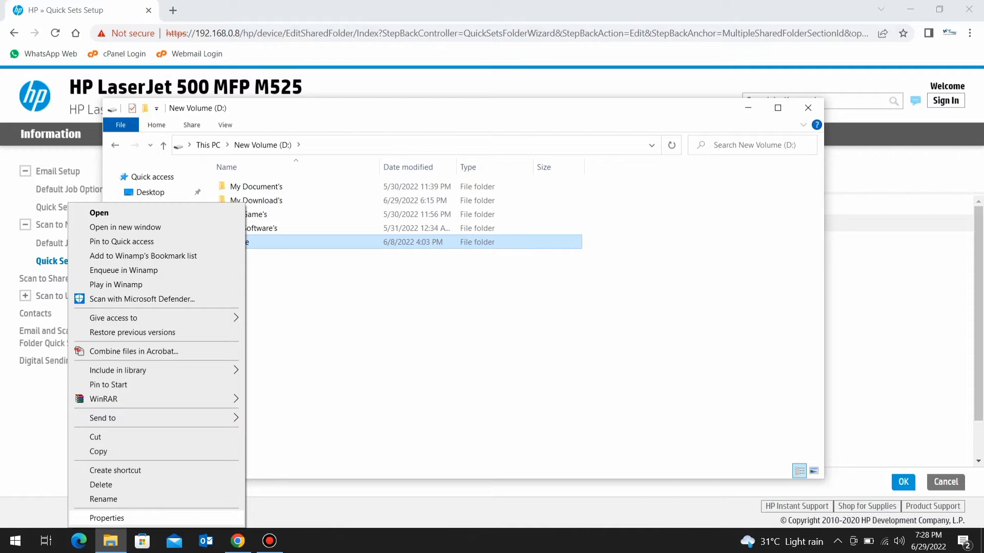
pyautogui.click(106, 518)
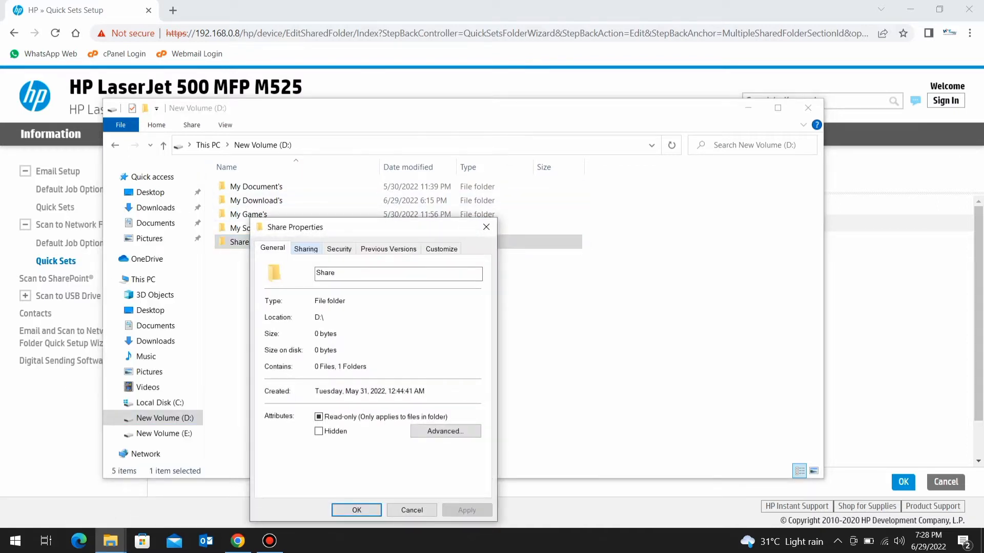
pyautogui.click(306, 249)
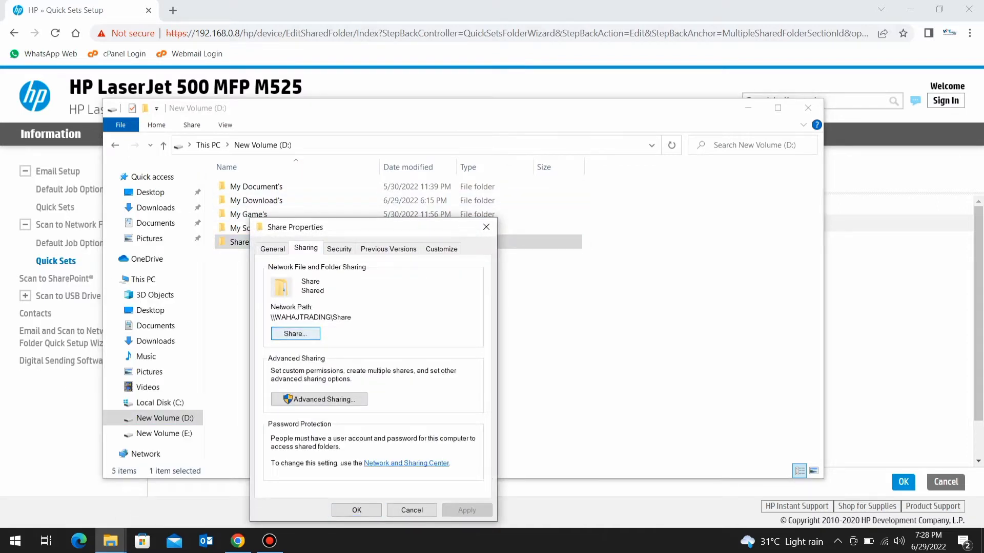
pyautogui.click(295, 333)
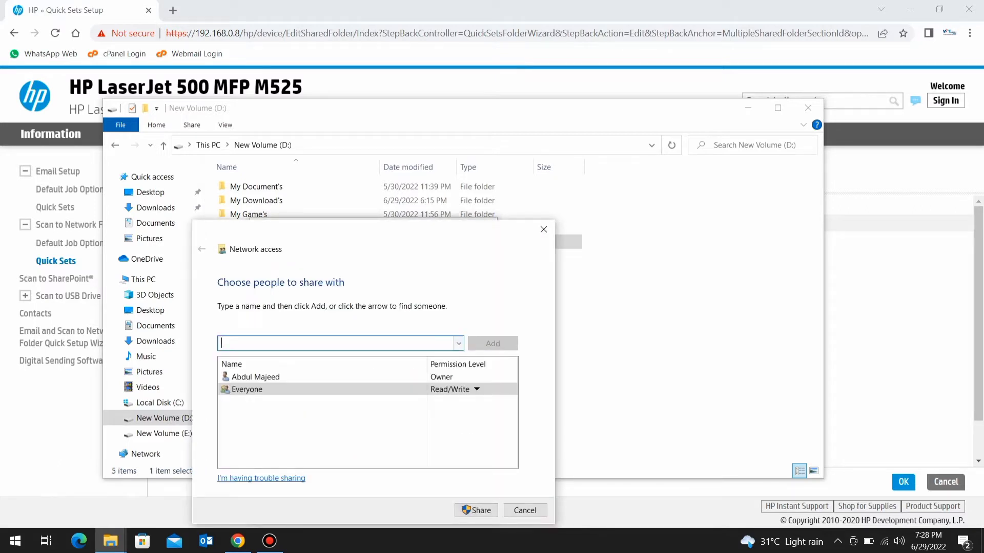
pyautogui.click(459, 344)
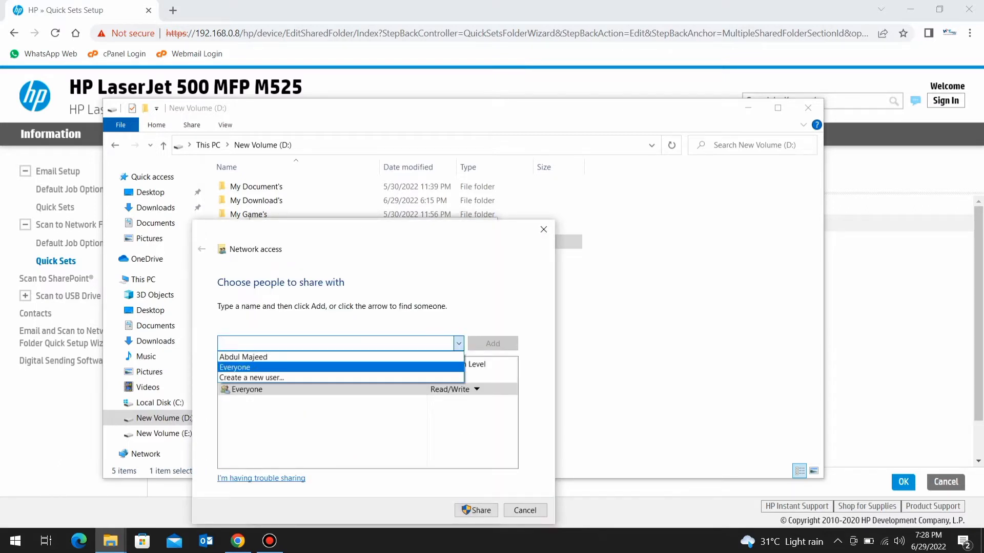
pyautogui.press('Return')
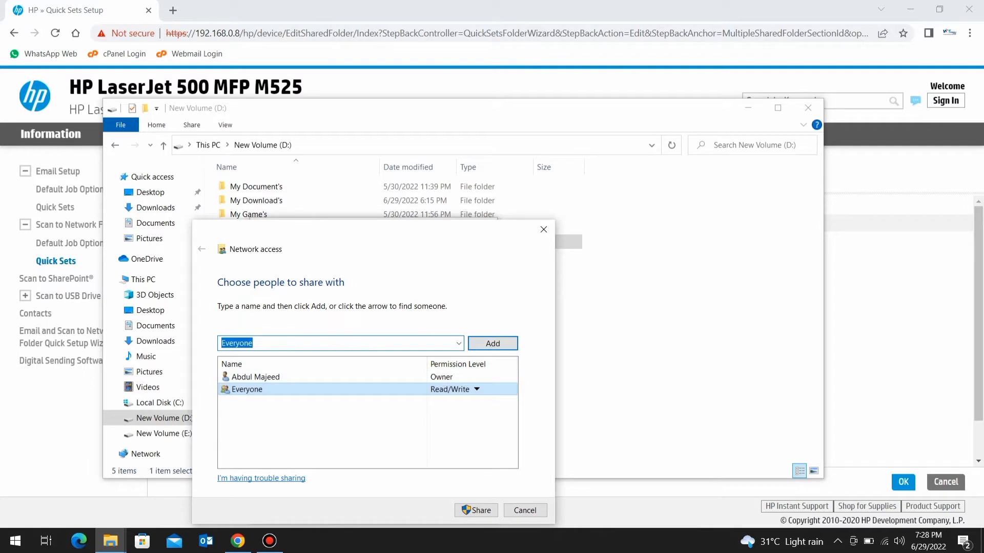
pyautogui.click(476, 511)
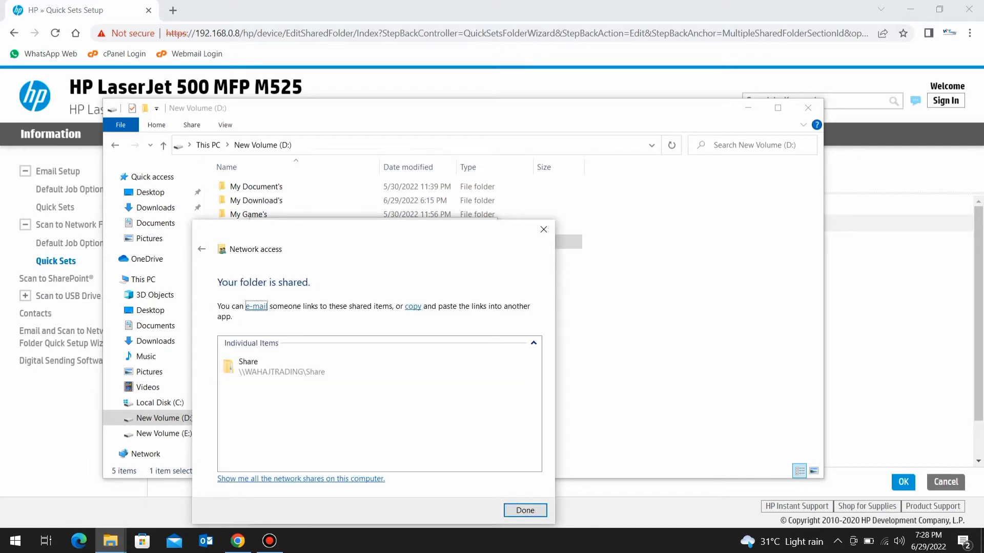
pyautogui.click(525, 511)
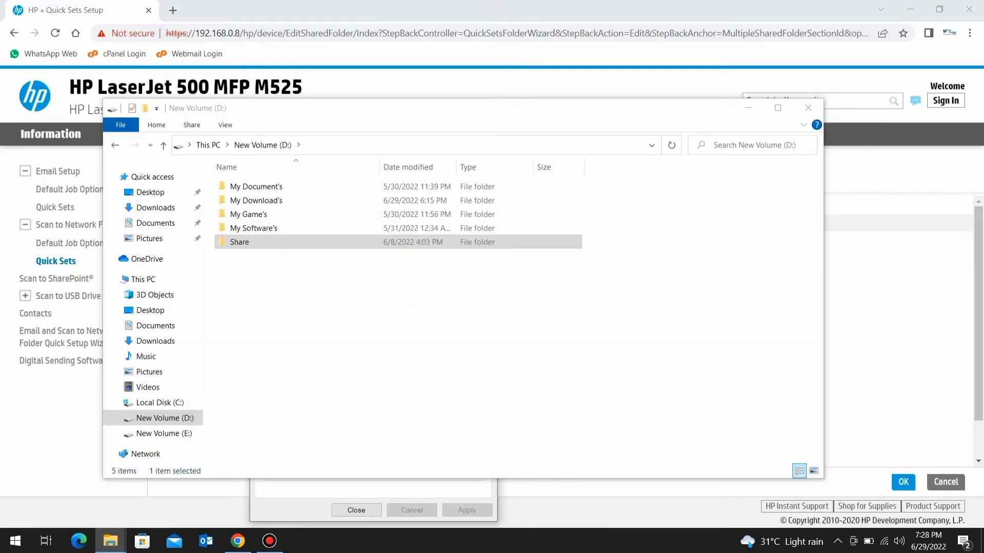
# Paste the folder's network path \\WAHAJTRADING\Share into the UNC Folder Path field
pyautogui.hotkey('alt', 'F4')
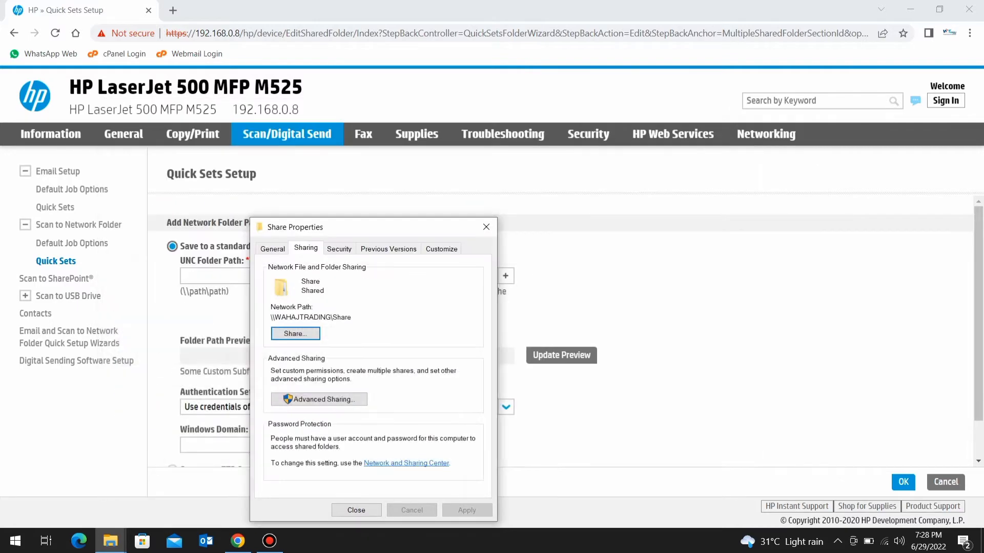
pyautogui.doubleClick(310, 318)
pyautogui.hotkey('ctrl', 'c')
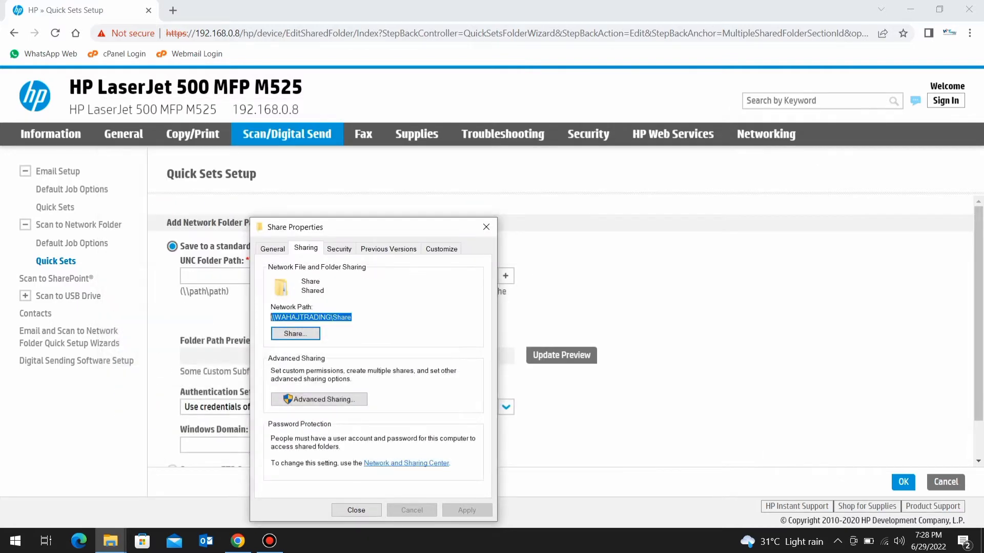
pyautogui.click(215, 276)
pyautogui.hotkey('ctrl', 'v')
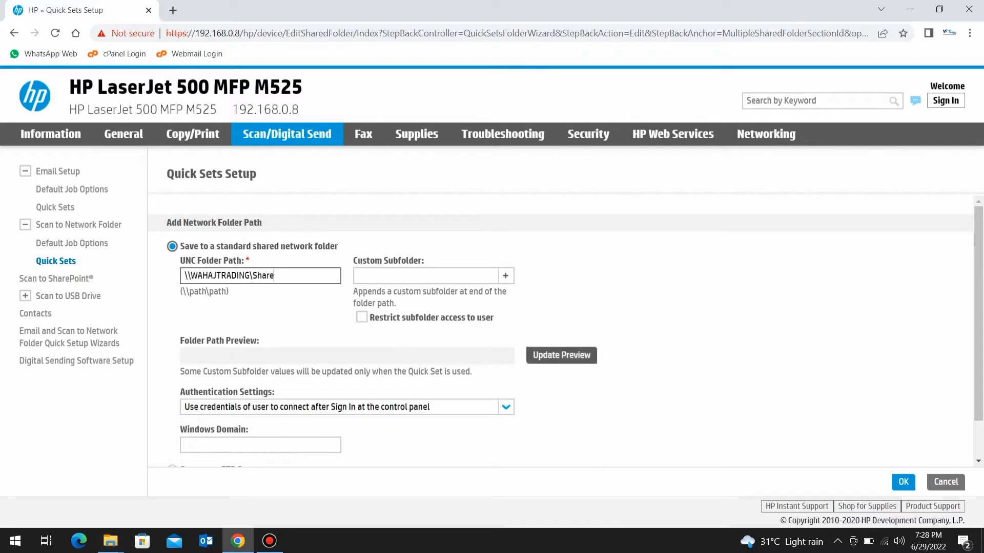
# Refresh the path preview and set authentication to 'Always use these credentials' with domain workgroup
pyautogui.click(562, 355)
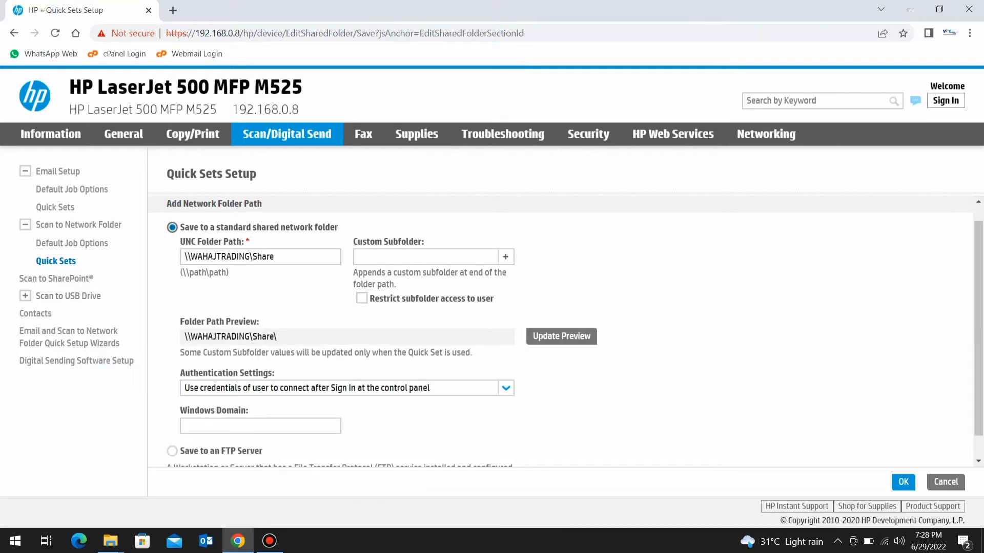
pyautogui.click(506, 388)
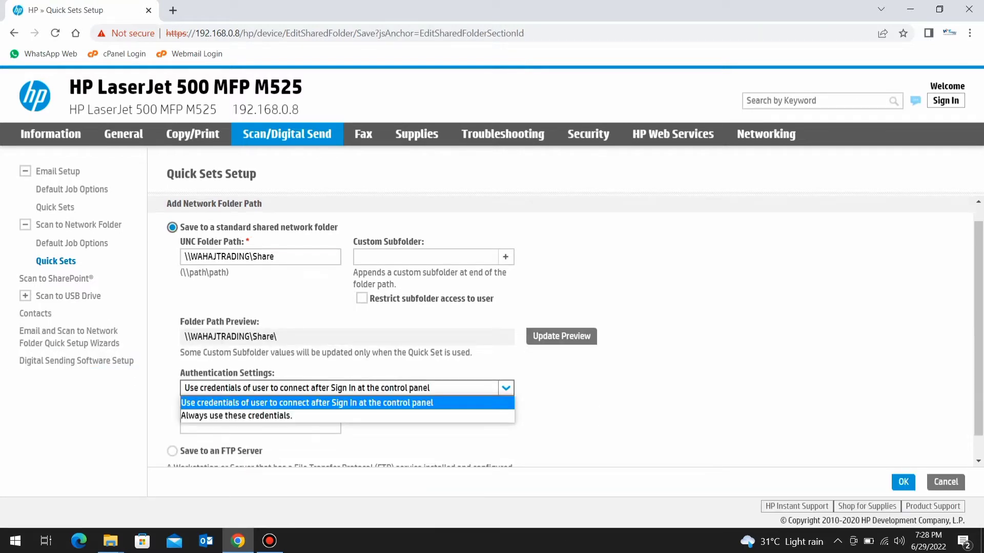
pyautogui.click(237, 415)
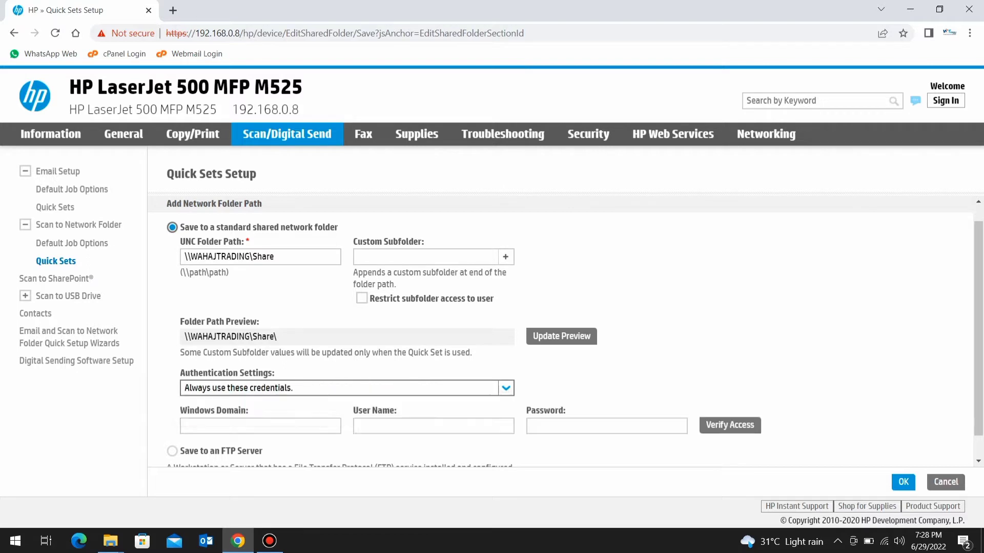
pyautogui.click(261, 426)
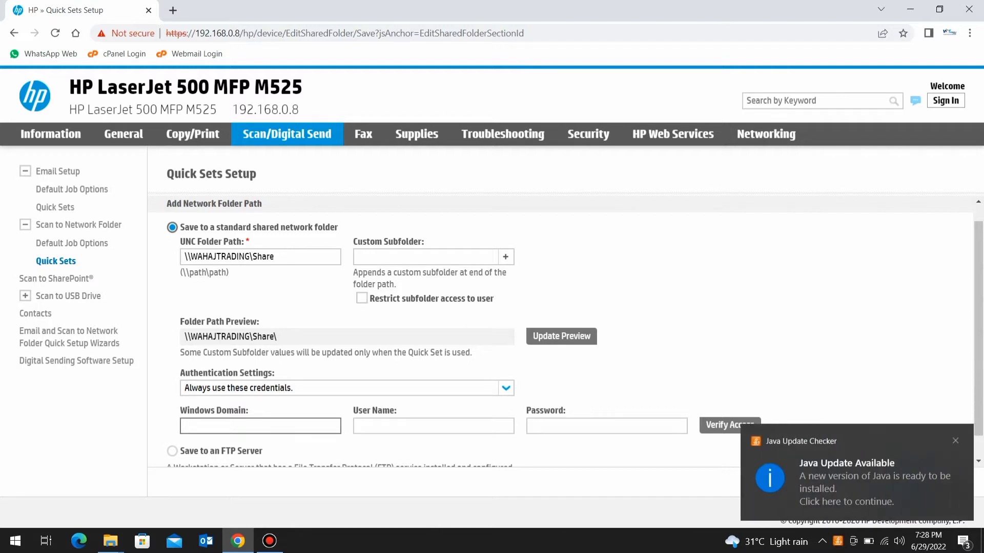
pyautogui.write('workgr')
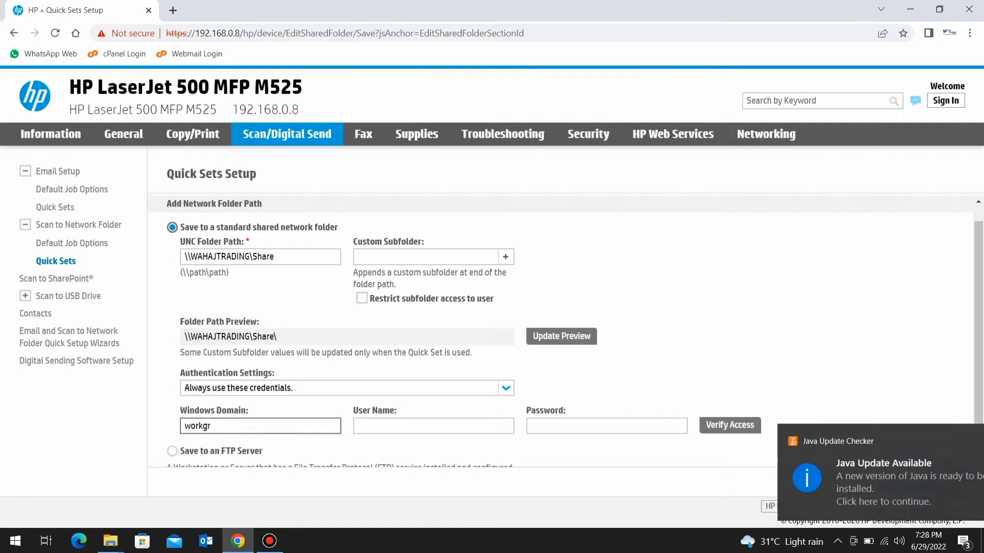
pyautogui.write('oup')
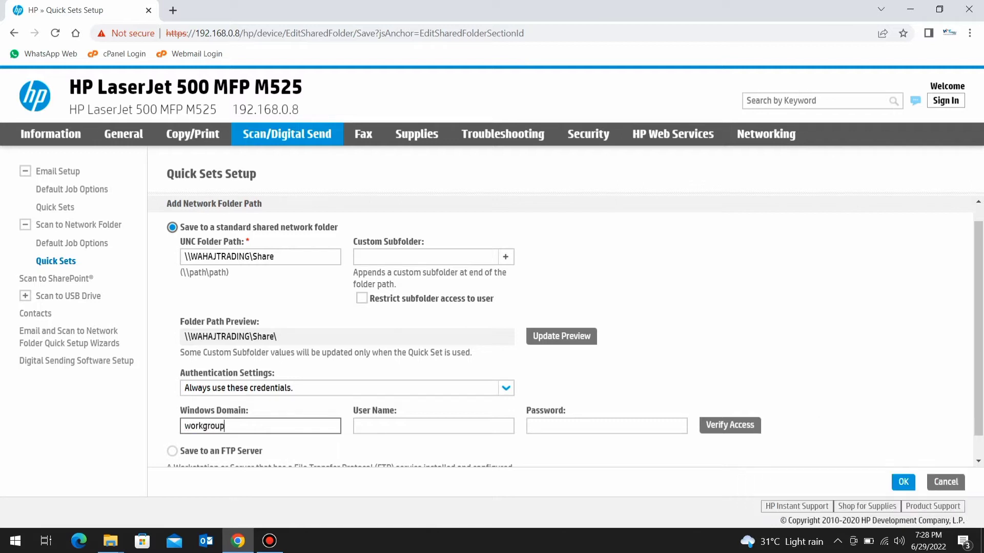
pyautogui.press('Tab')
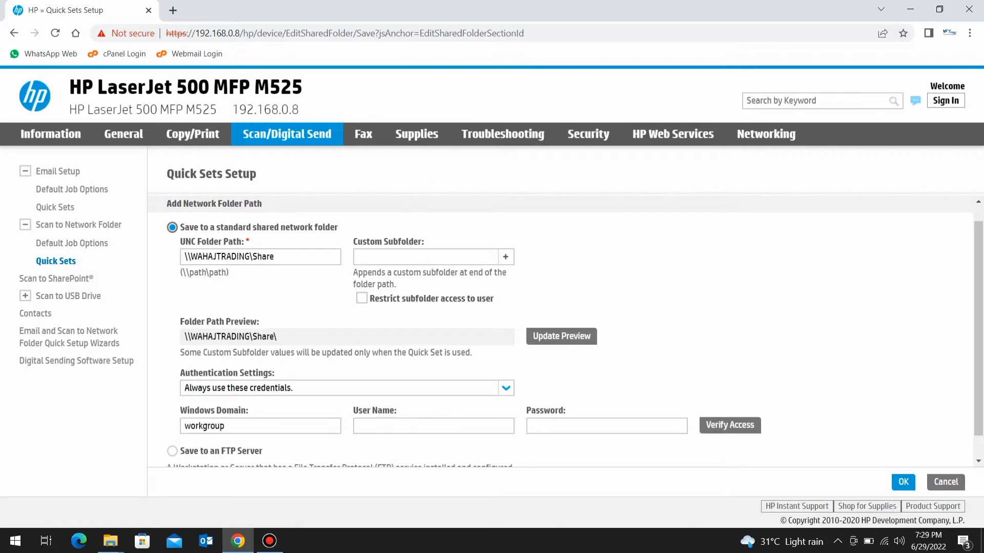
pyautogui.rightClick(329, 543)
pyautogui.click(373, 487)
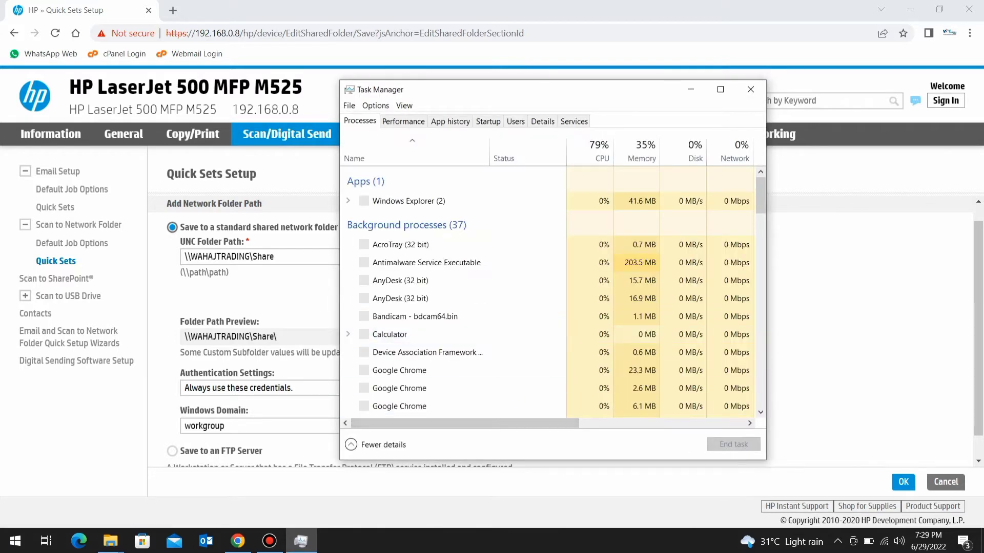
pyautogui.click(515, 121)
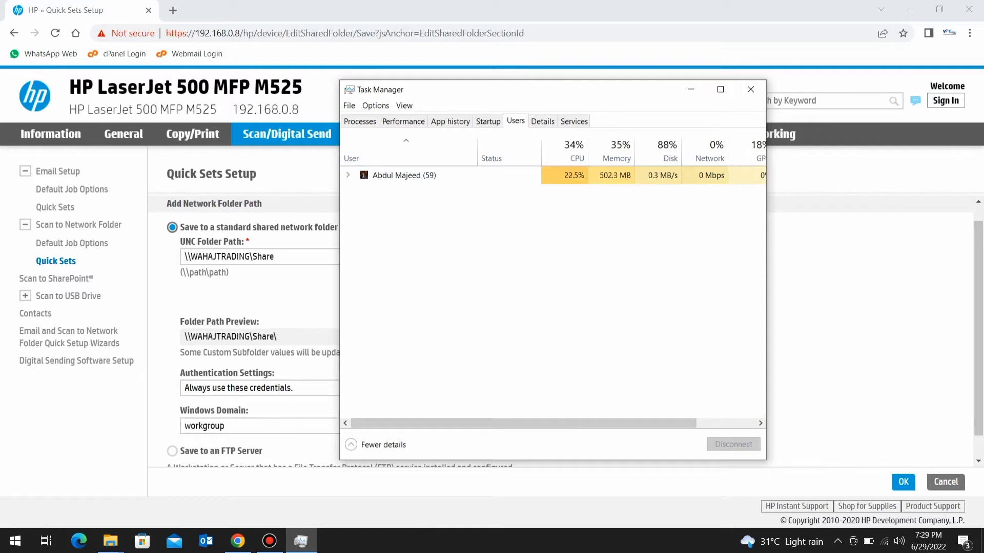
pyautogui.hotkey('alt', 'Tab')
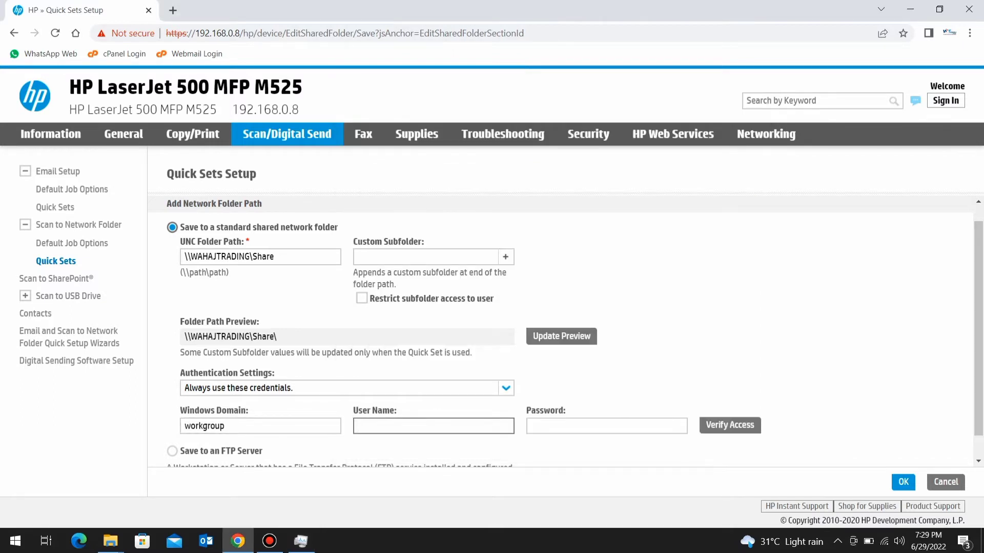
# Enter the shared folder account's user name and password, then submit the credentials
pyautogui.click(533, 426)
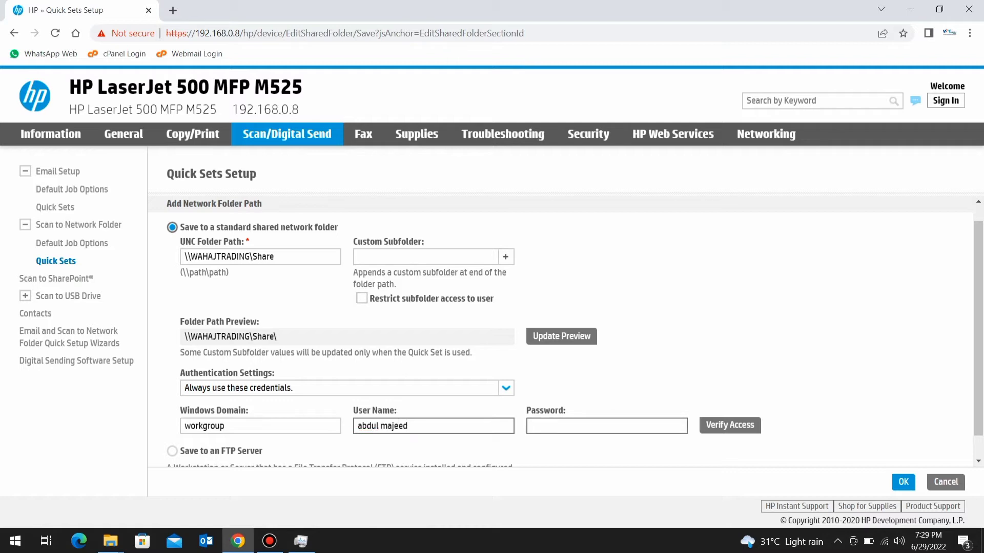
pyautogui.write('••••')
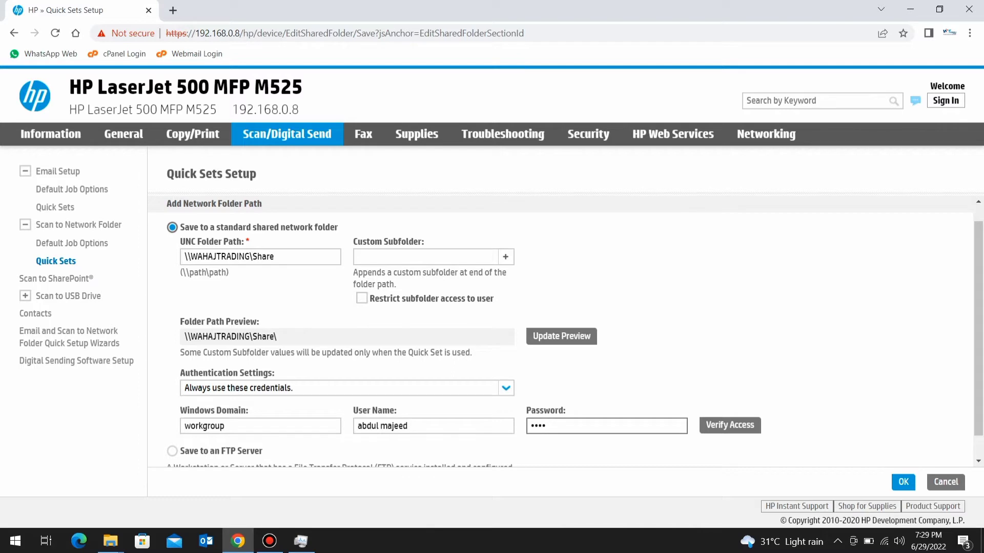
pyautogui.press('Return')
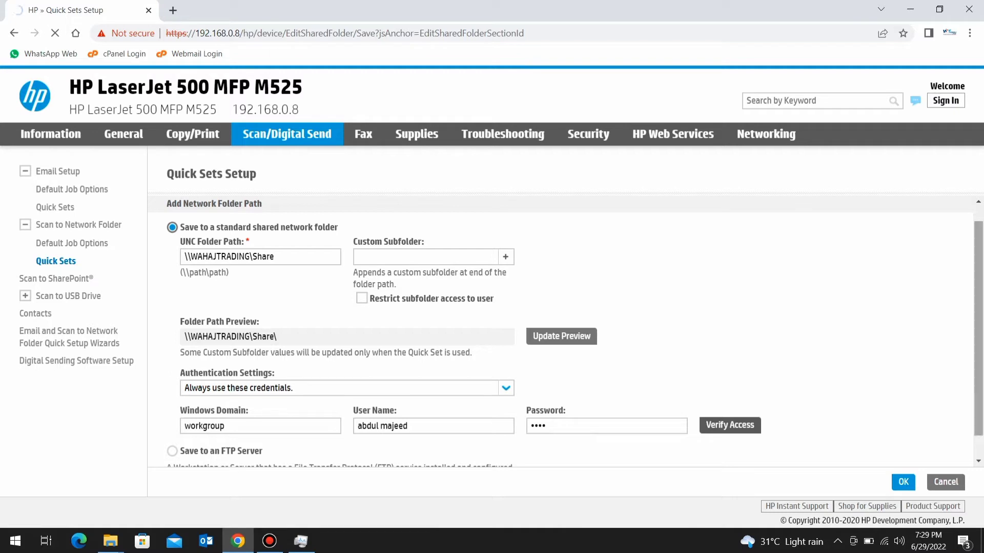
pyautogui.scroll(-1, 564, 333)
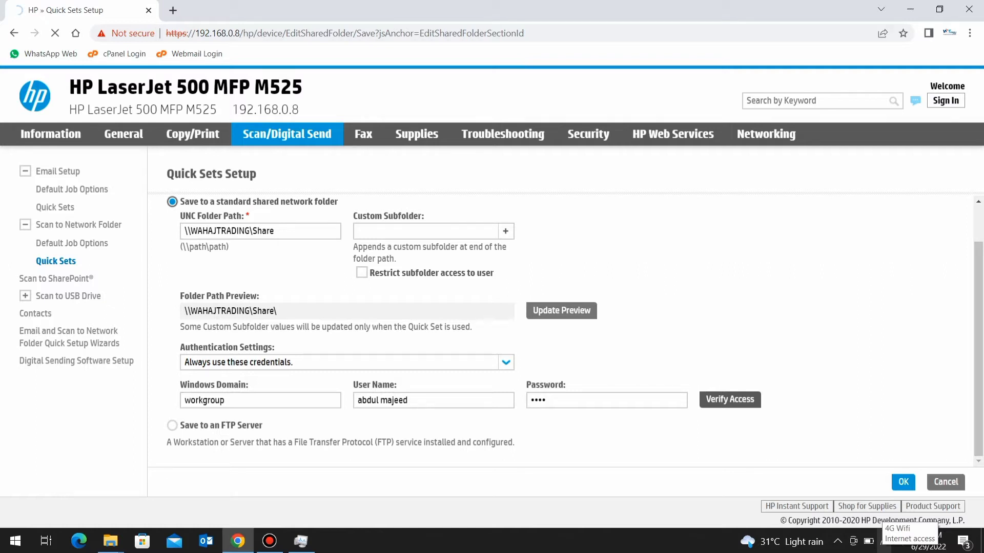
# Confirm the 4G Wifi profile is Private in Network settings, then open Network and Sharing Center
pyautogui.click(885, 542)
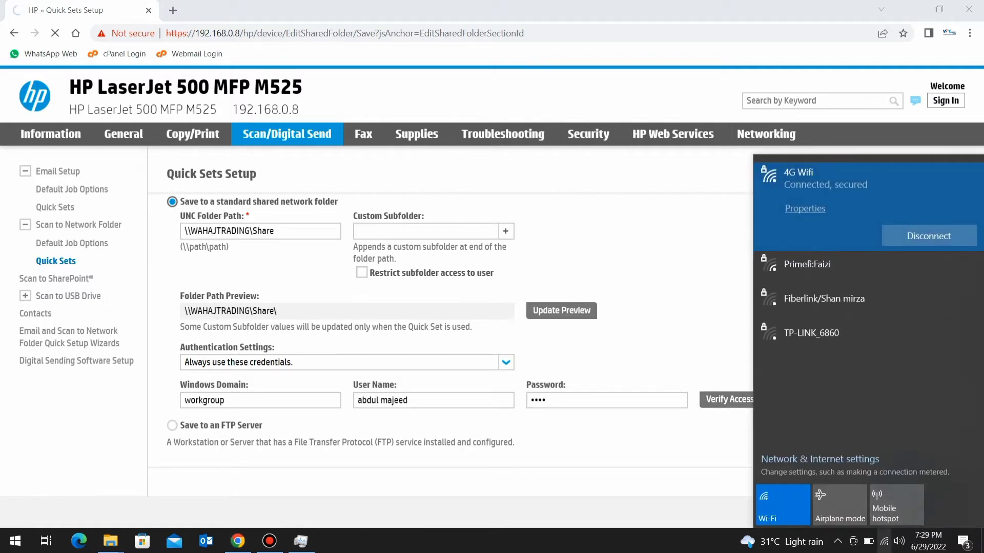
pyautogui.click(884, 542)
pyautogui.rightClick(885, 541)
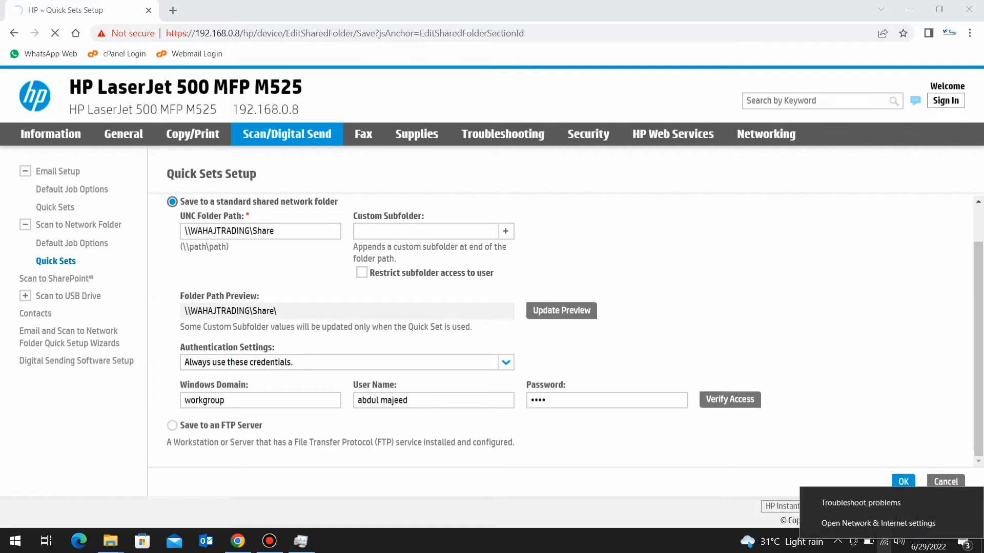
pyautogui.click(873, 523)
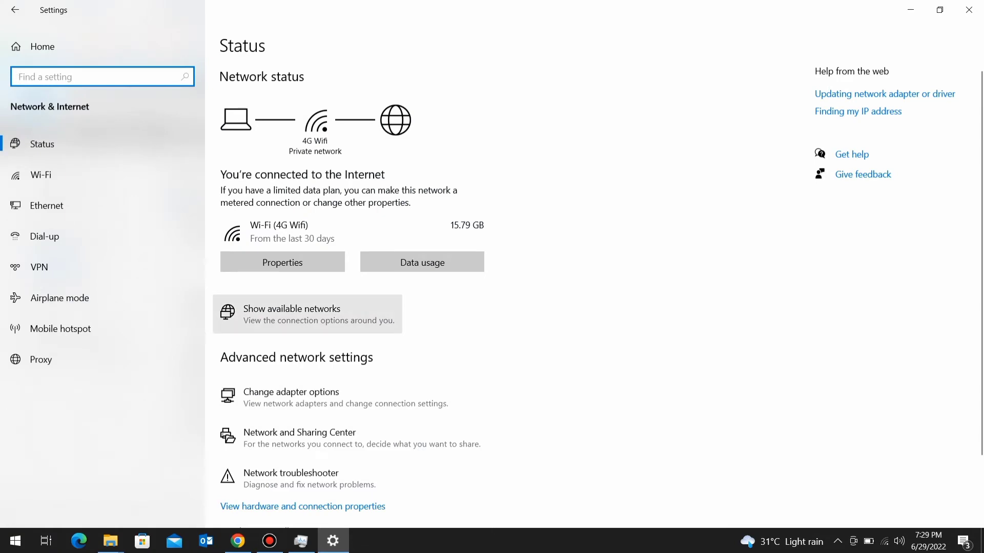
pyautogui.click(283, 262)
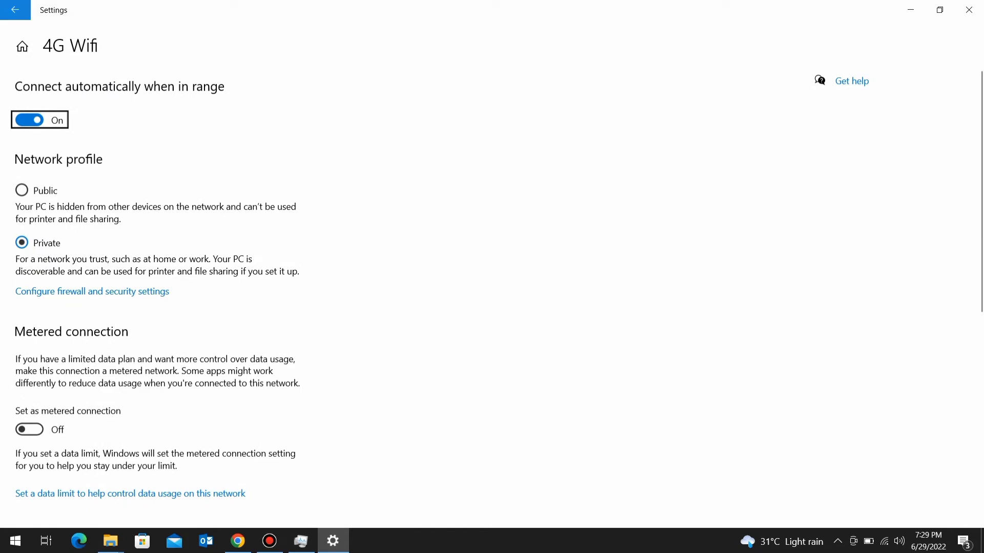
pyautogui.click(15, 10)
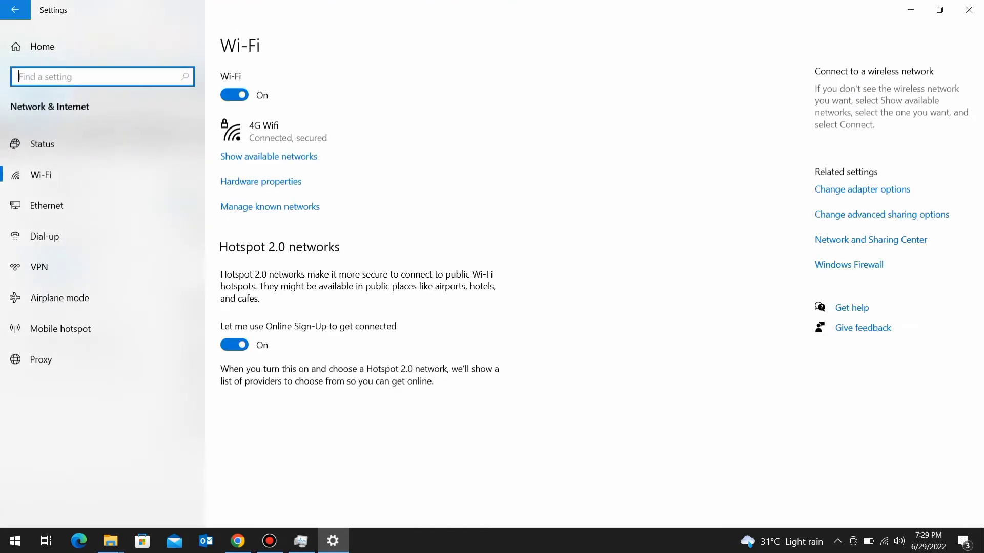
pyautogui.click(15, 10)
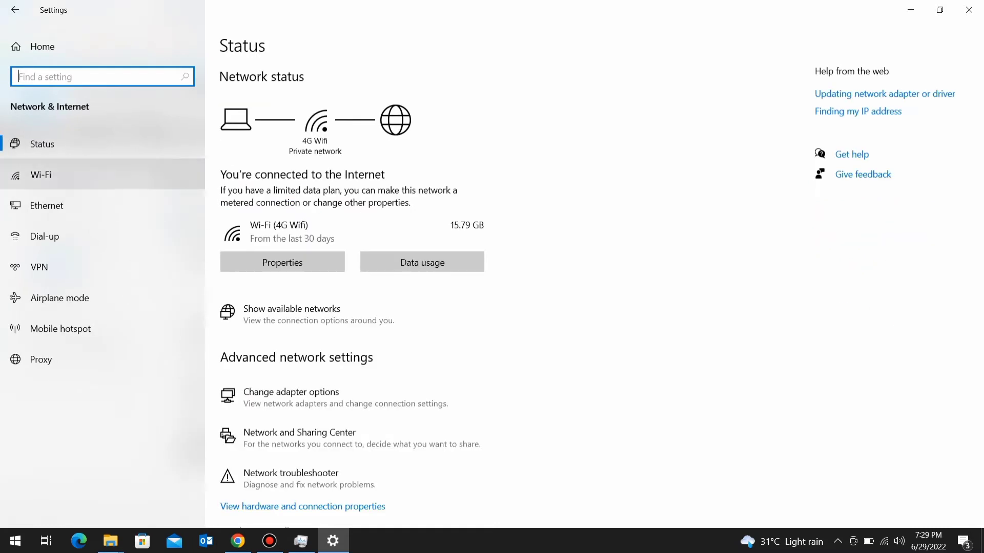
pyautogui.click(300, 438)
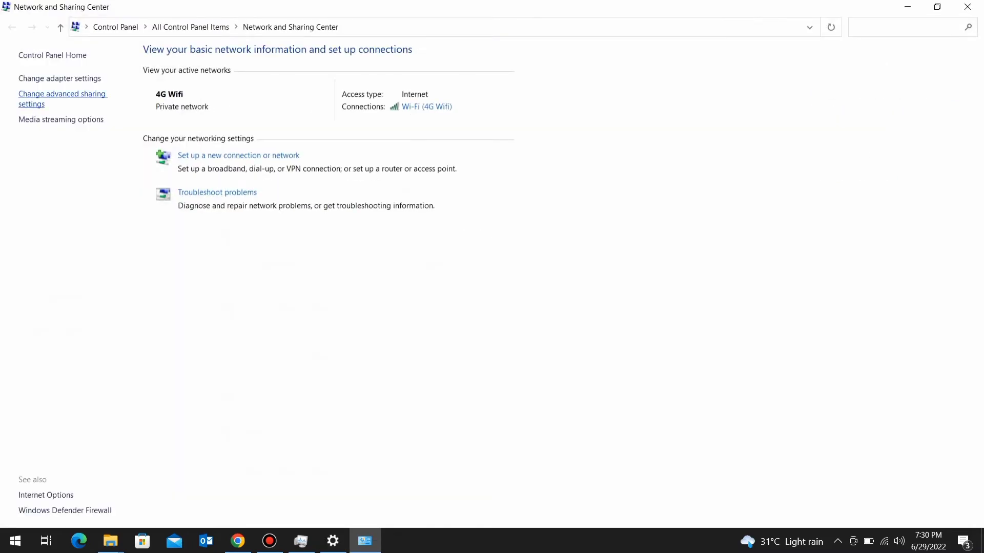
# Inspect the All Networks advanced sharing options, then close the sharing settings window
pyautogui.click(62, 94)
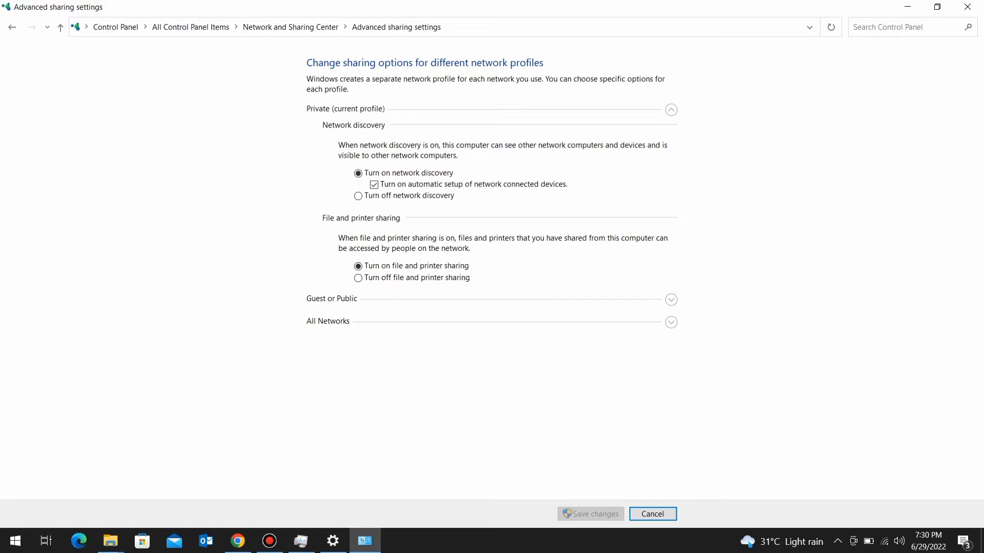
pyautogui.click(672, 323)
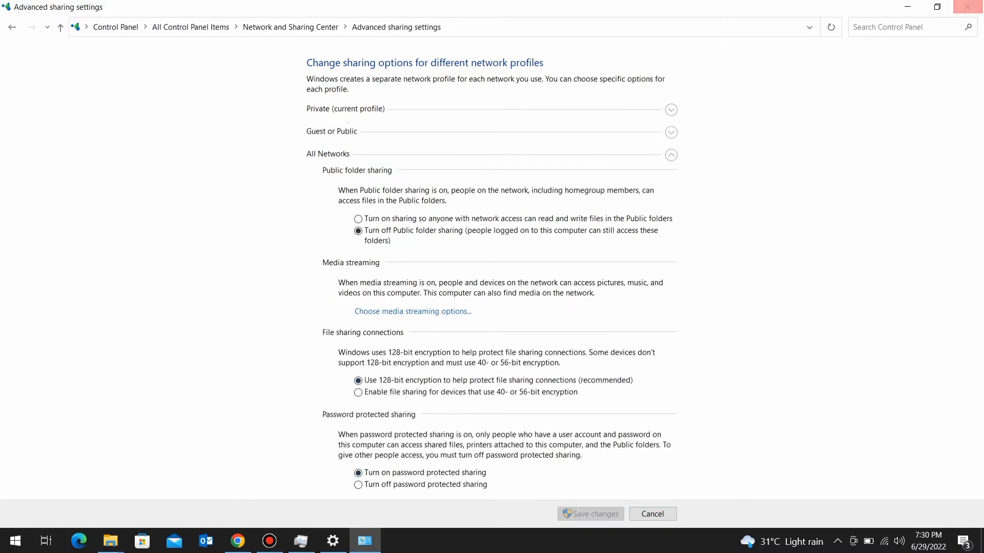
pyautogui.click(968, 7)
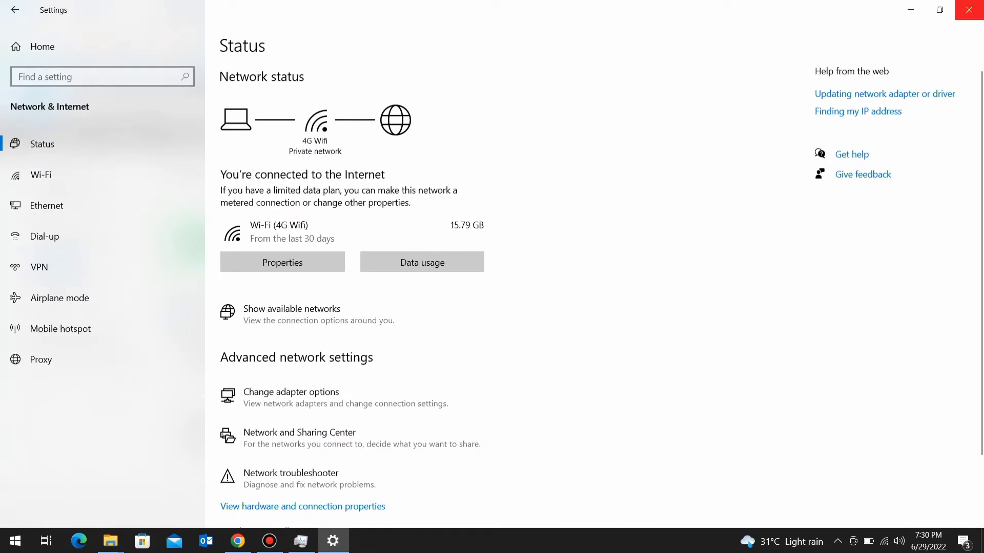
# Save the \\WAHAJTRADING\Share folder path, with folder access verification enabled, to the quick set
pyautogui.click(968, 9)
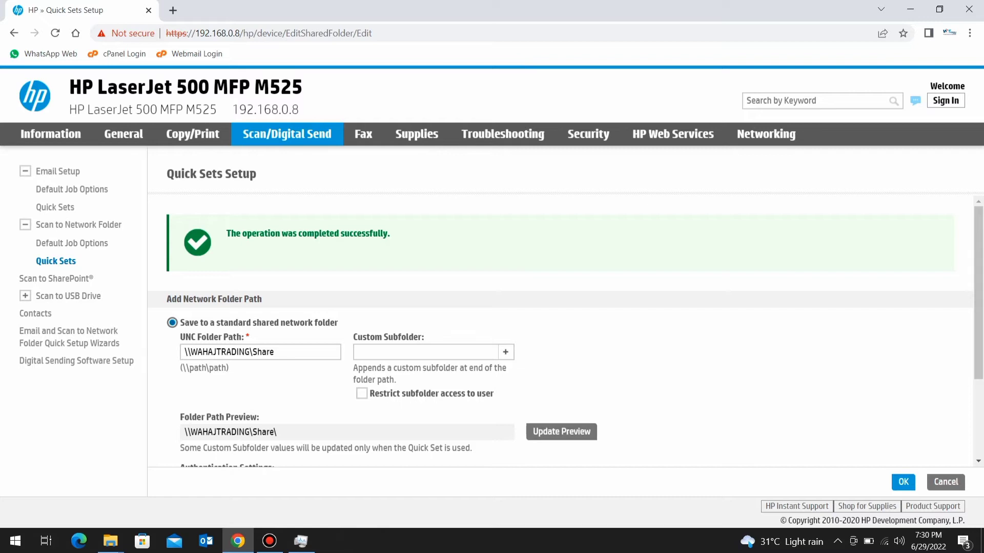
pyautogui.click(903, 481)
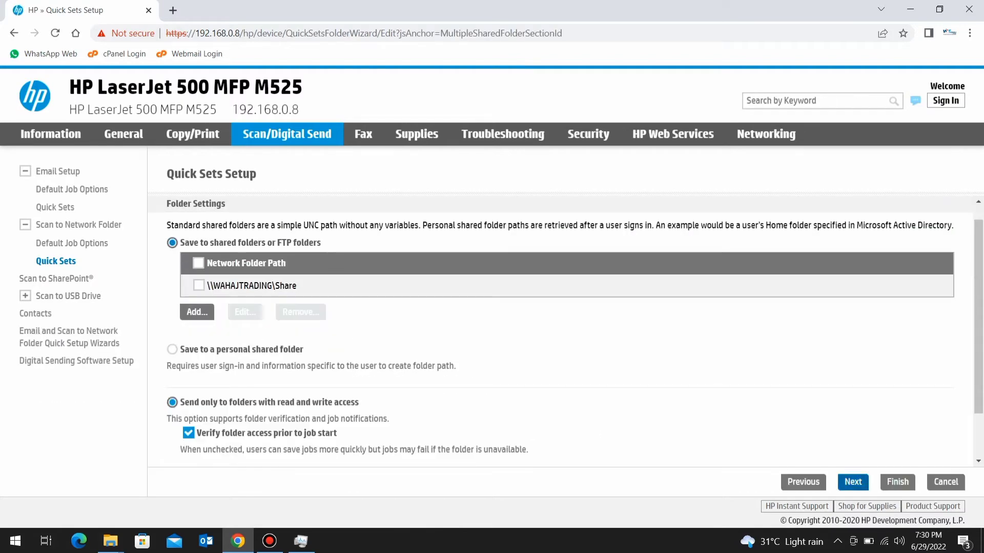
# Move past folder and scan settings, choose 200 dpi resolution, keep PDF, and continue to the summary
pyautogui.click(853, 481)
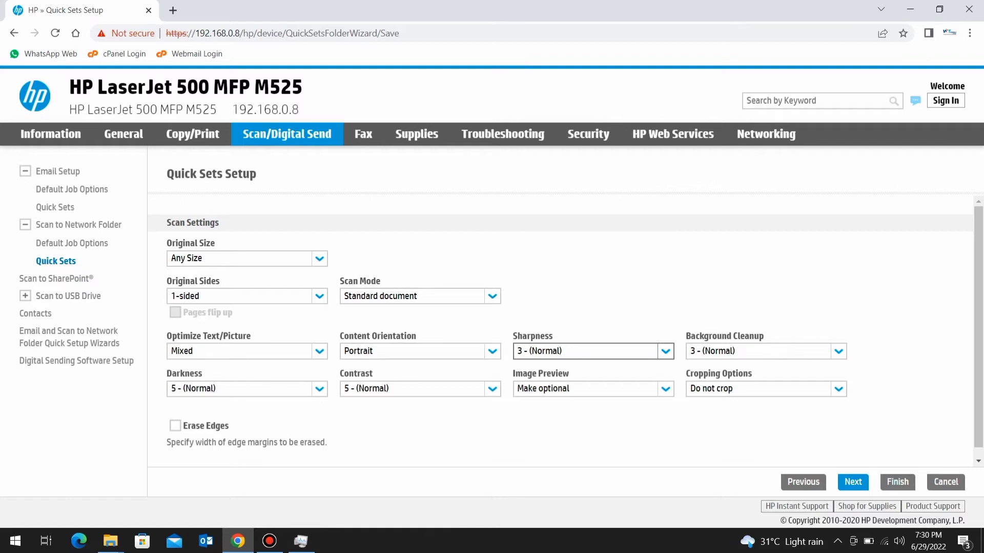
pyautogui.click(853, 482)
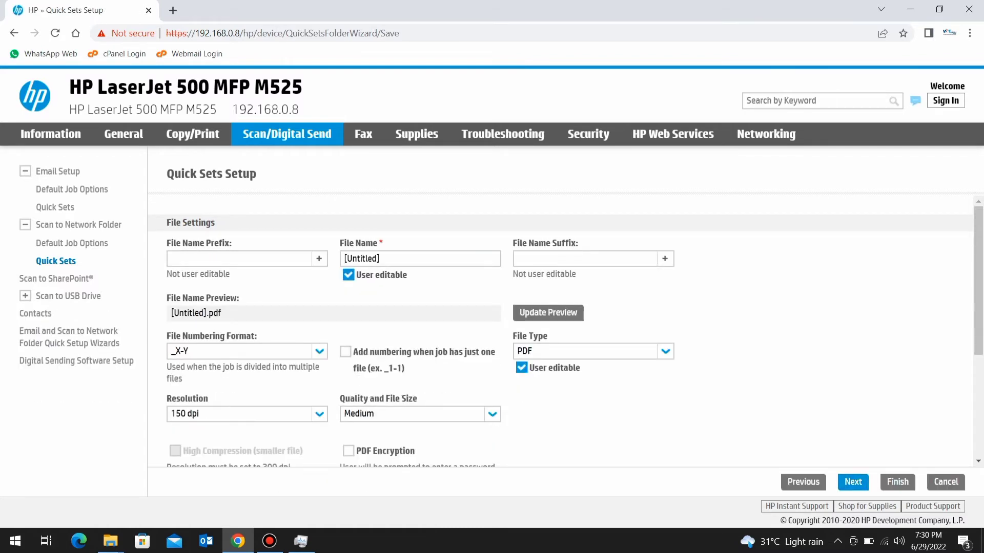
pyautogui.click(241, 413)
pyautogui.click(181, 455)
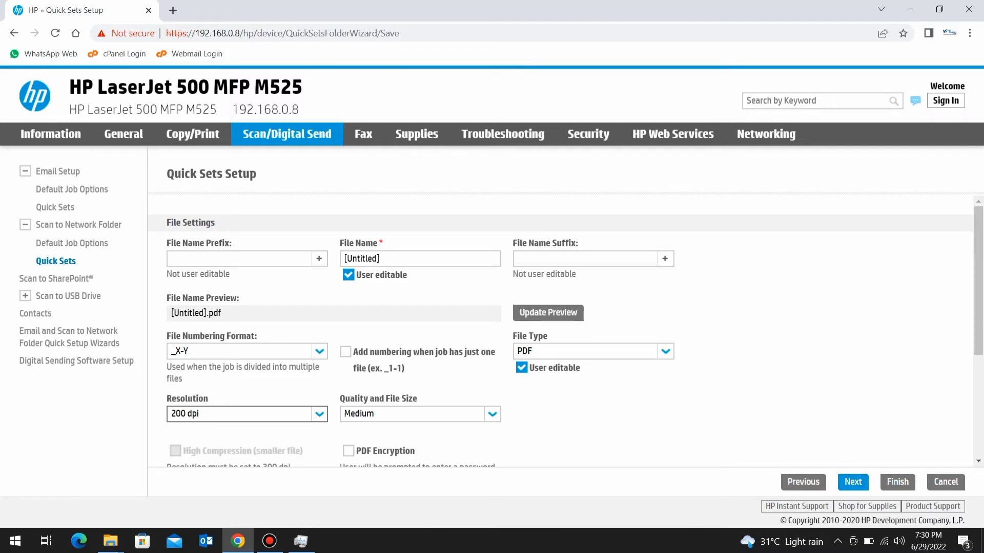
pyautogui.click(589, 351)
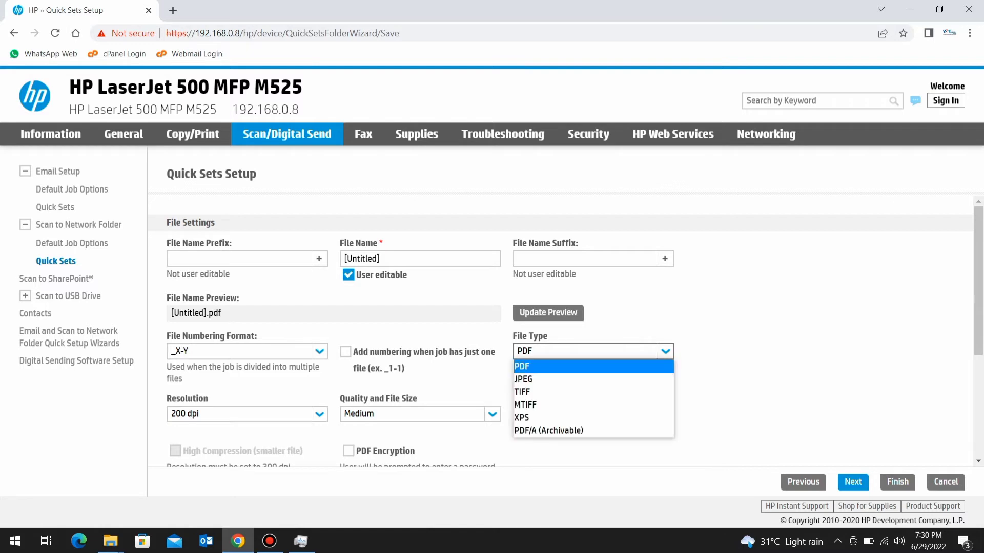
pyautogui.press('Escape')
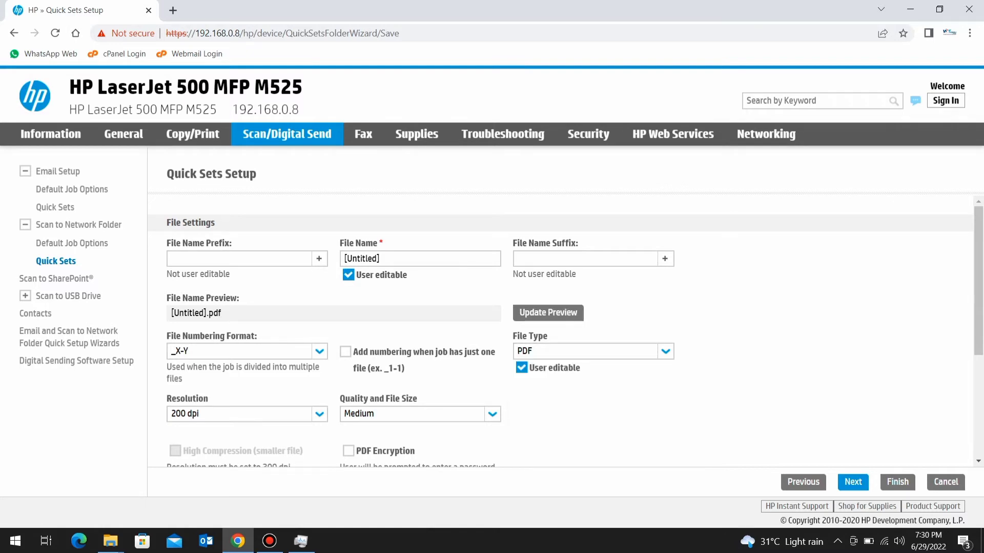
pyautogui.click(852, 482)
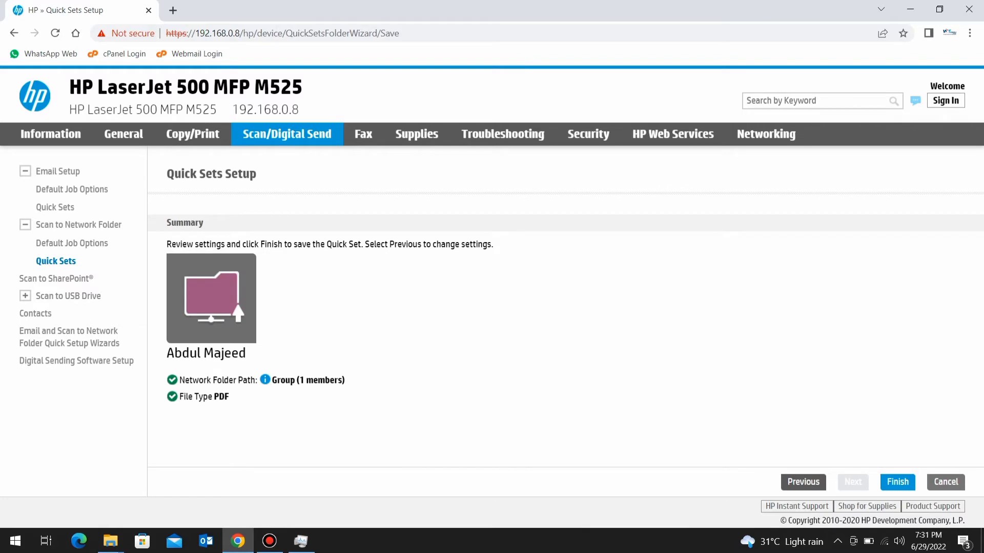
# Finish the wizard to save the Scan to Network Folder quick set on the Home Screen
pyautogui.click(897, 482)
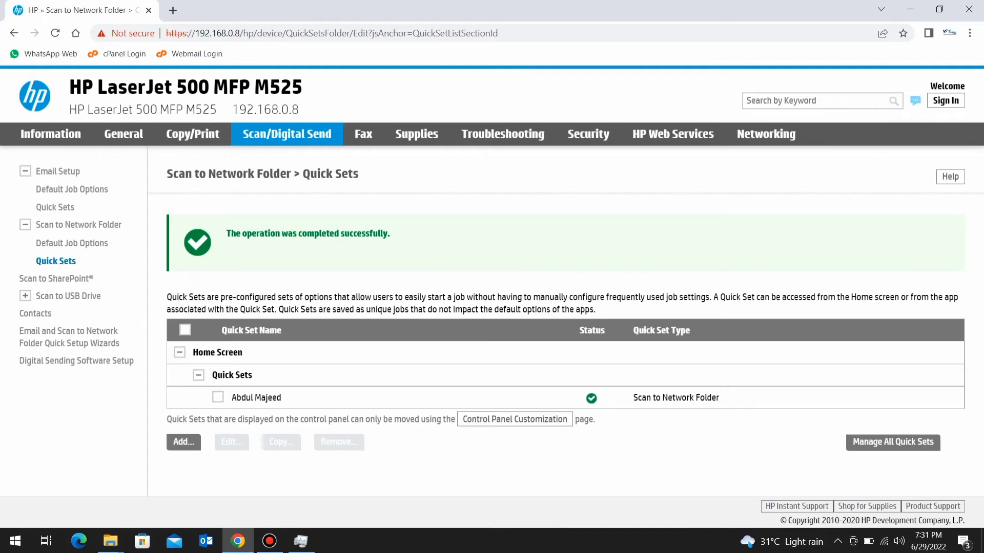
# Show the desktop and bring the Bandicam recorder window back to the front
pyautogui.press('super+d')
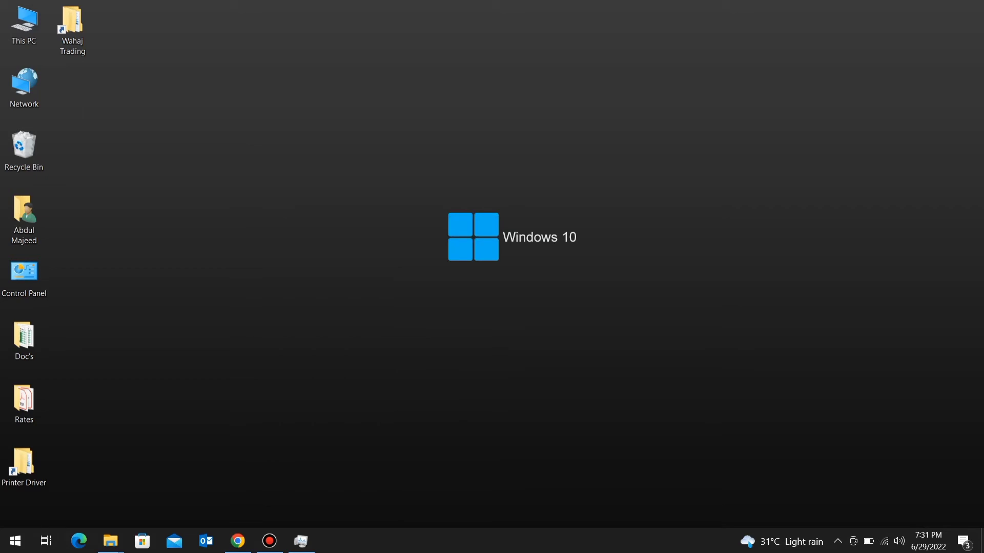
pyautogui.click(269, 541)
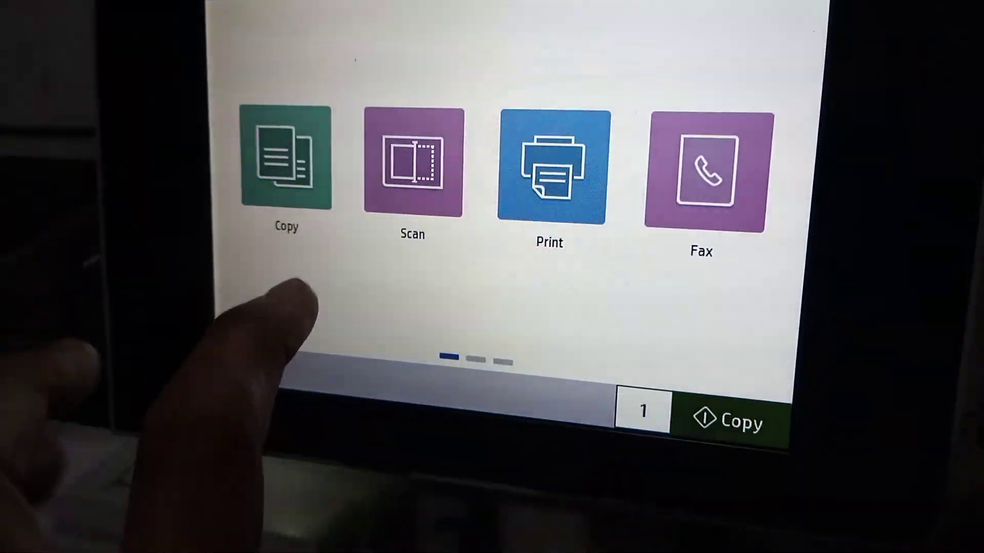
# On the printer panel, load the new quick set into Scan to Network Folder for \\WAHAJTRADING\Share
pyautogui.click(395, 149)
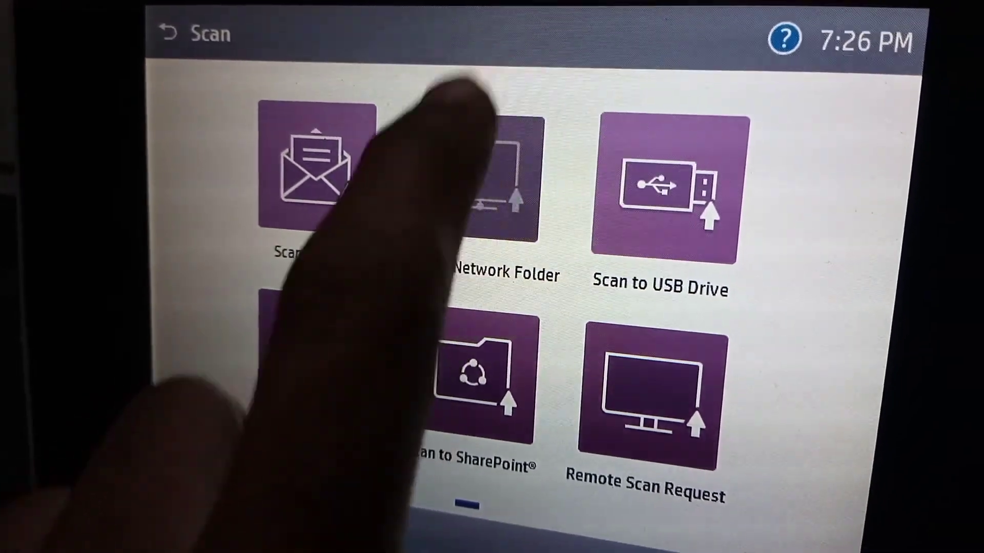
pyautogui.click(454, 153)
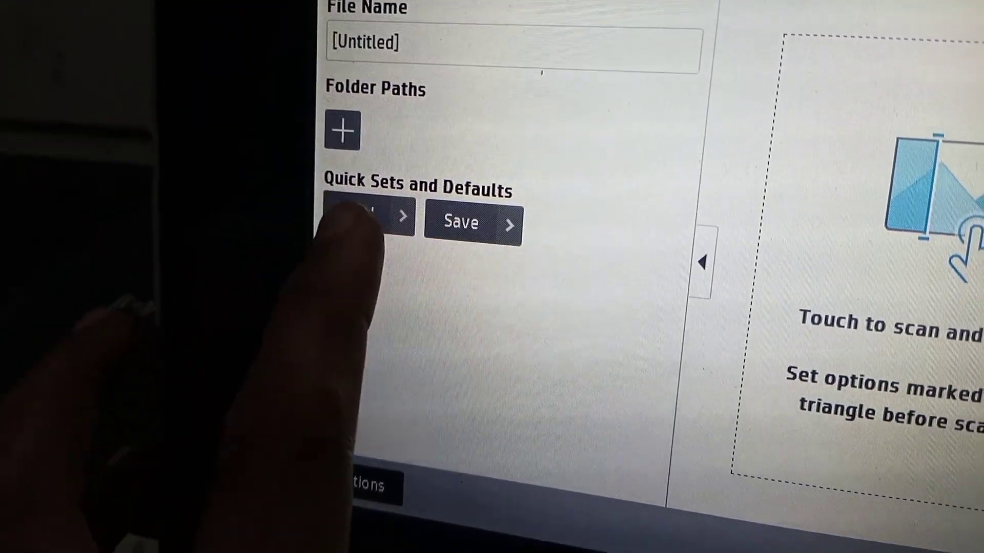
pyautogui.click(336, 252)
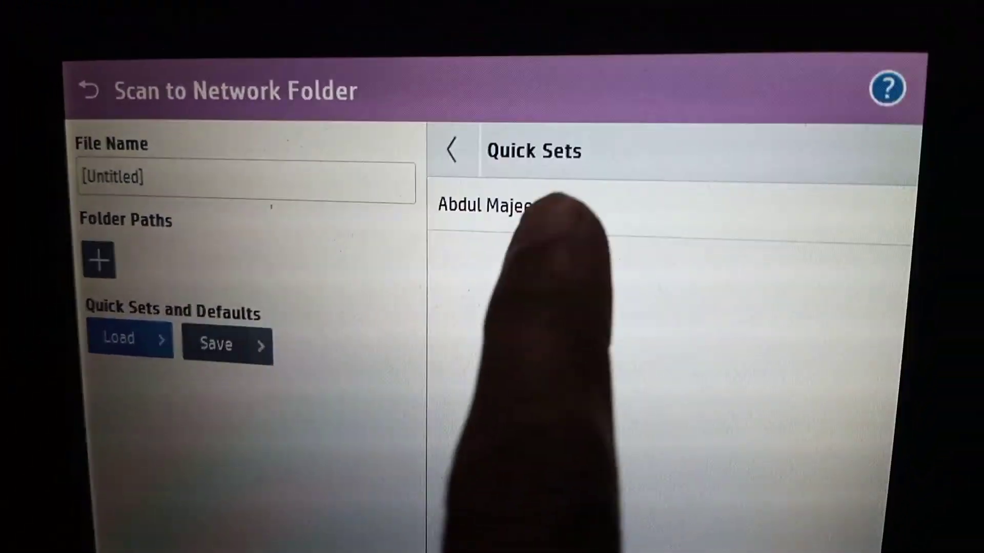
pyautogui.click(558, 205)
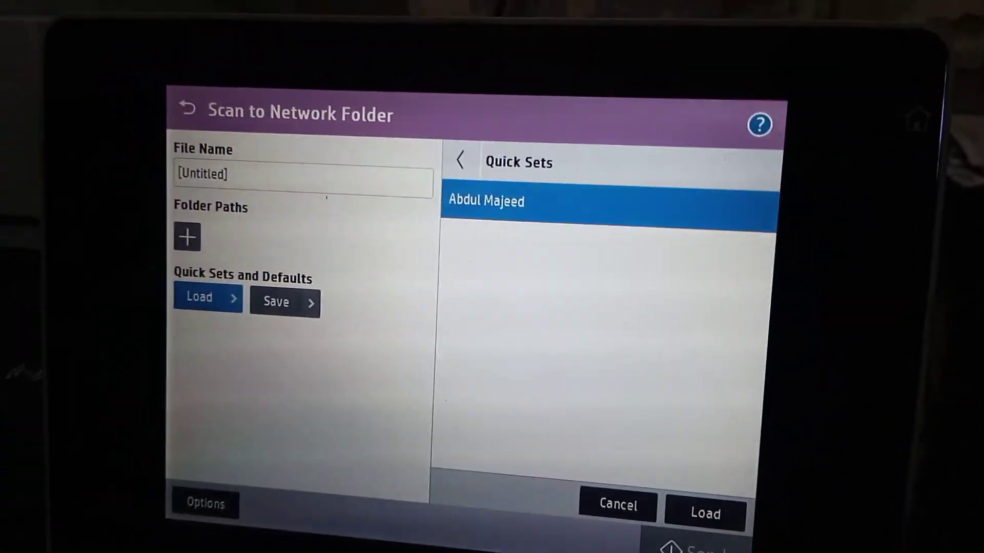
pyautogui.click(691, 525)
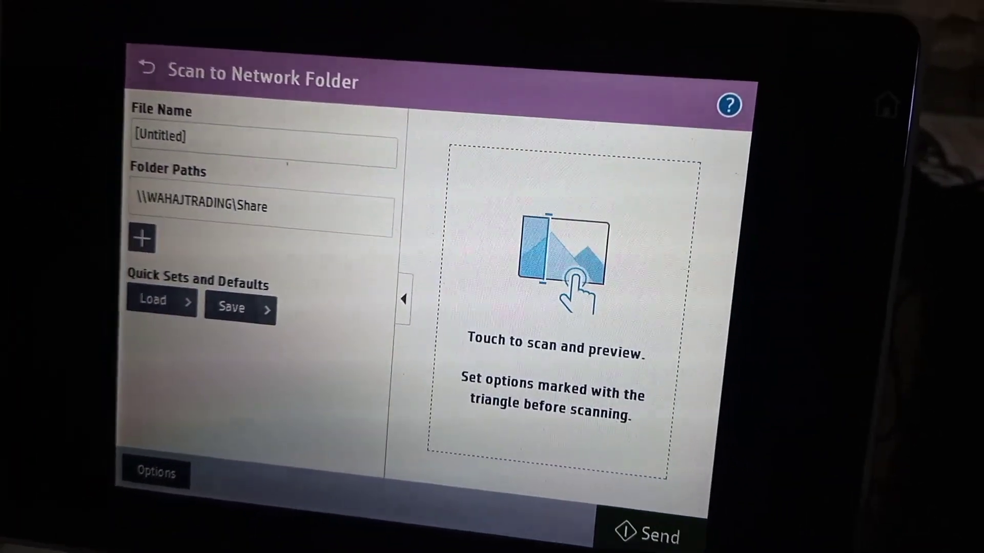